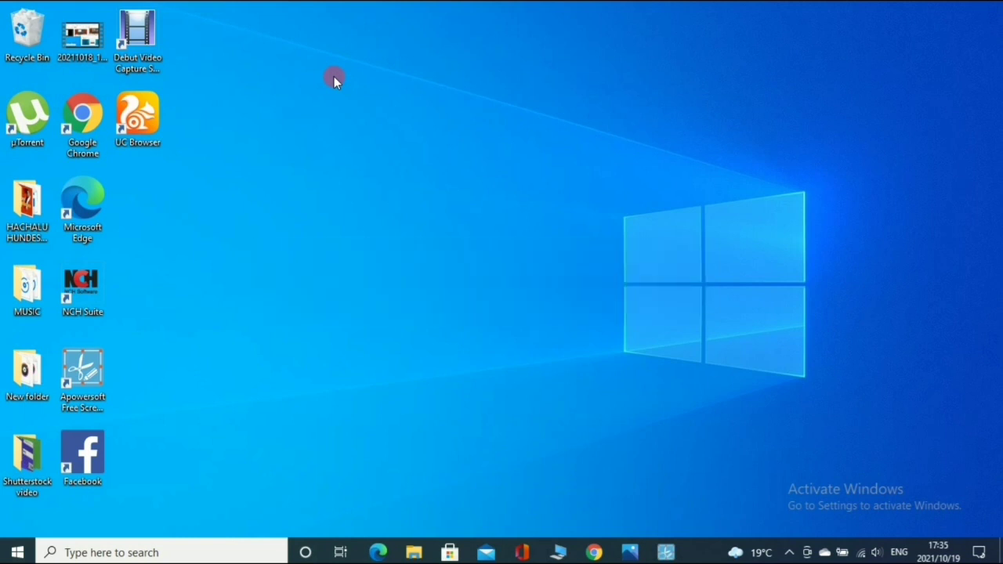
- Refresh the desktop several times
{"action": "right_click", "coordinate": [334, 76]}
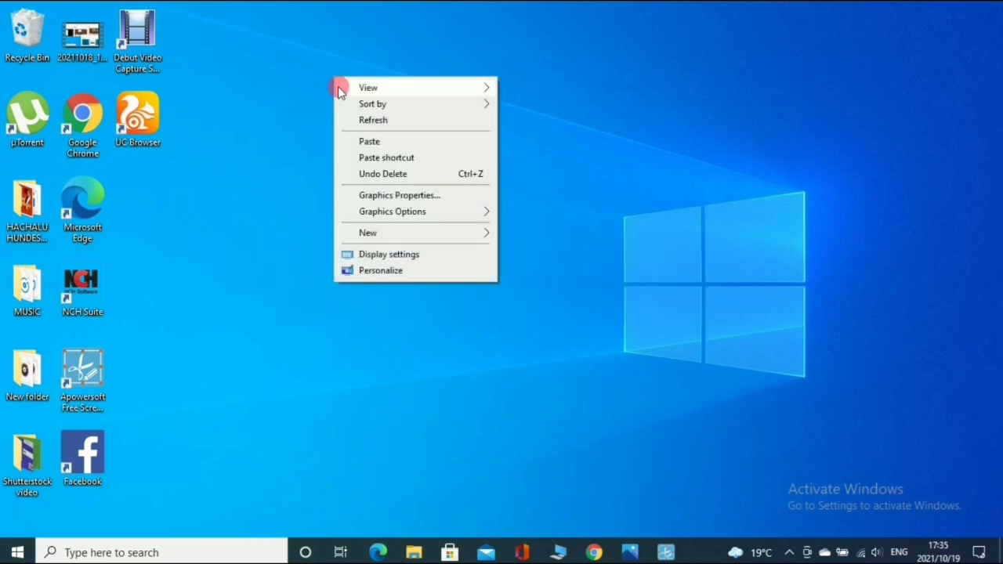
{"action": "left_click", "coordinate": [370, 120]}
{"action": "right_click", "coordinate": [370, 117]}
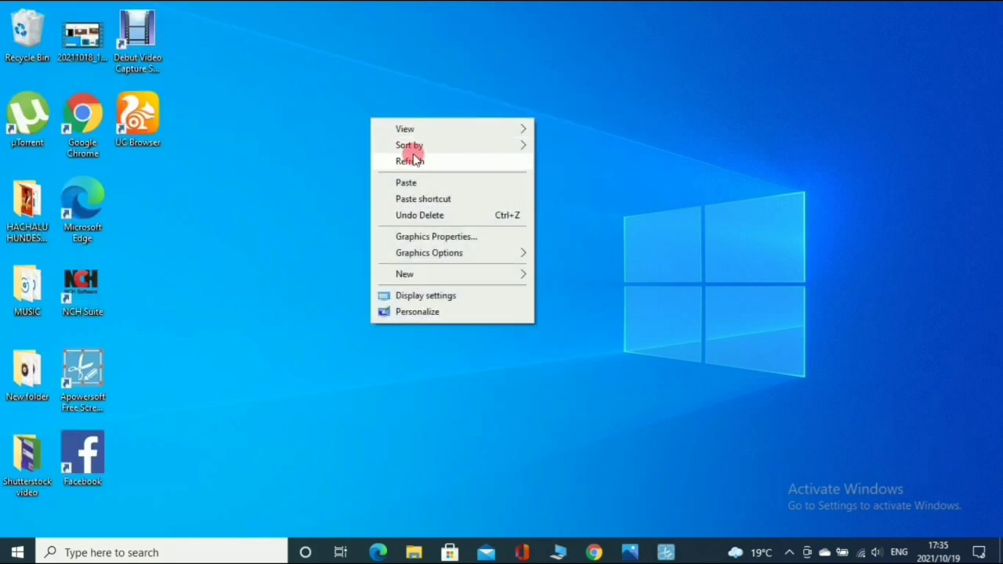
{"action": "left_click", "coordinate": [413, 156]}
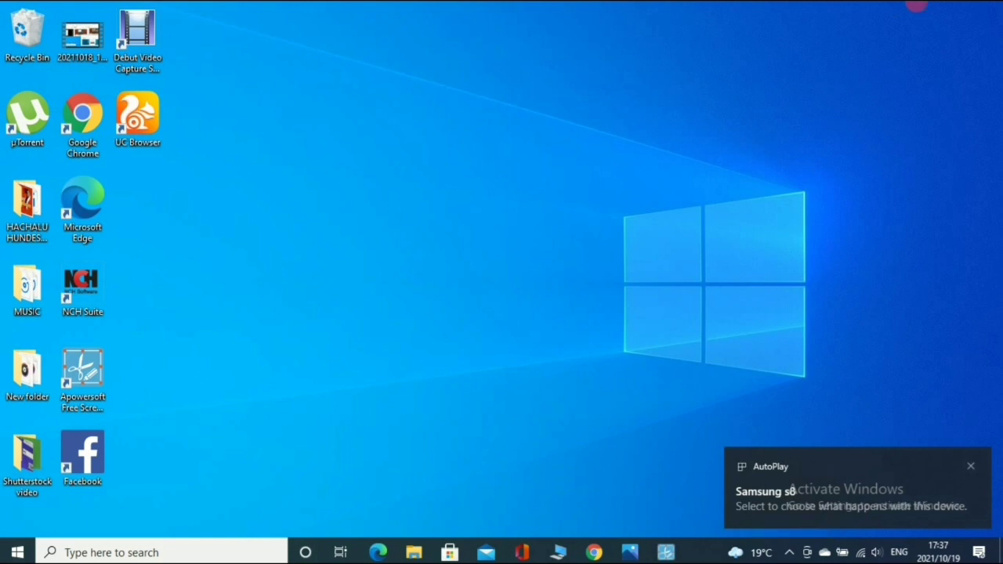
{"action": "right_click", "coordinate": [917, 7]}
{"action": "left_click", "coordinate": [896, 42]}
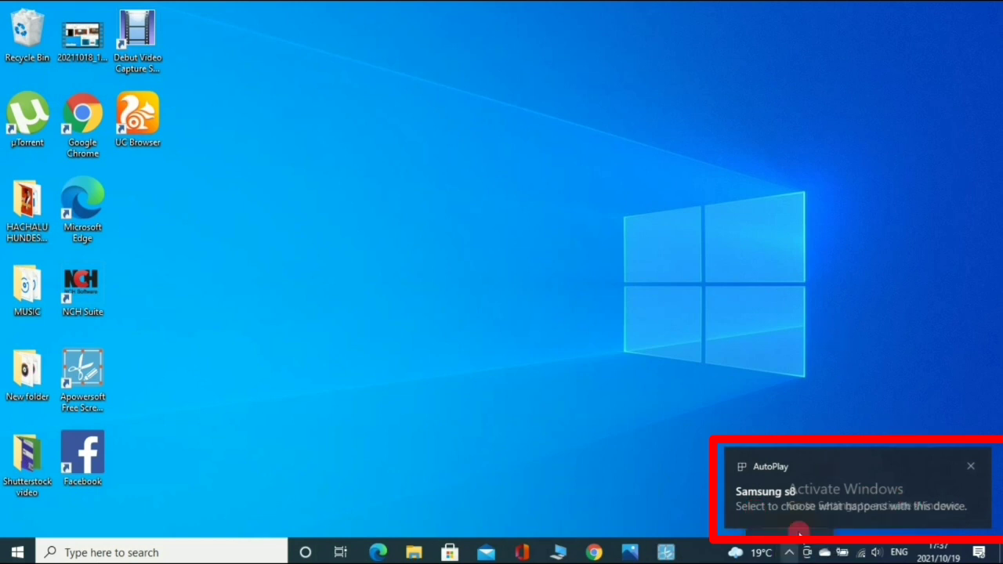
- Dismiss the AutoPlay notification for the Samsung s8 and check the hidden notification-area icons for the connected device
{"action": "left_click", "coordinate": [970, 471]}
{"action": "left_click", "coordinate": [789, 553]}
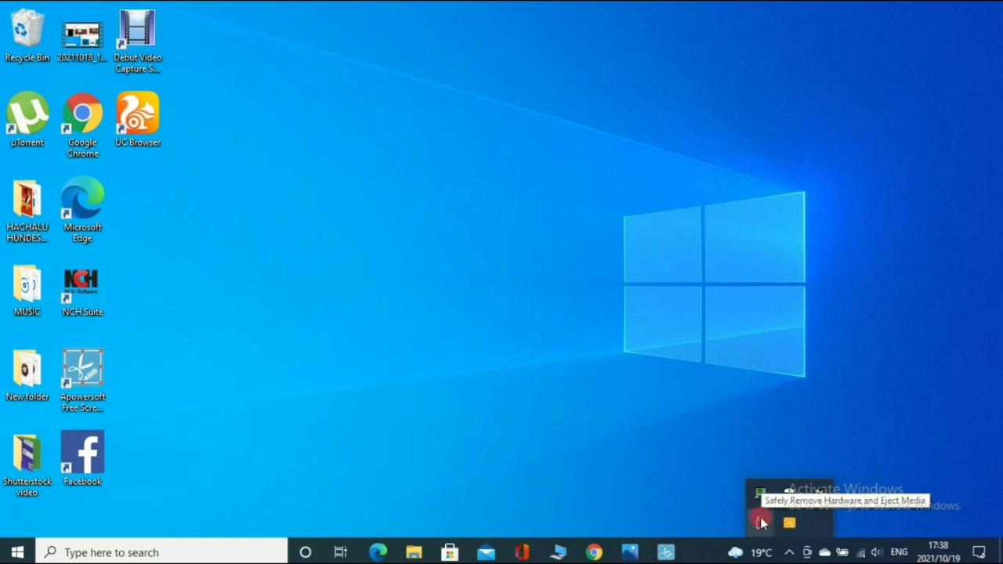
{"action": "left_click", "coordinate": [635, 347]}
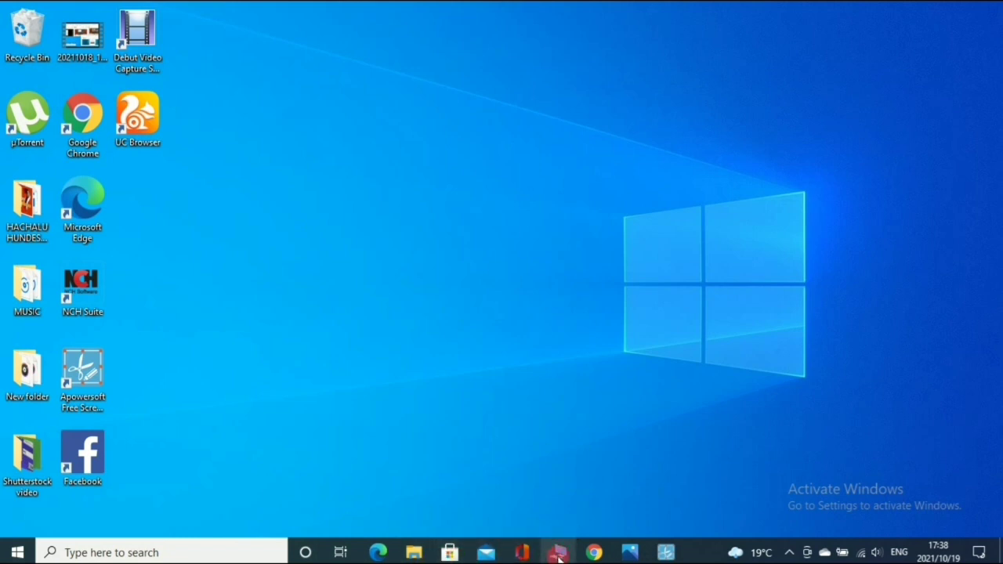
- Switch to File Explorer and open the Phone storage of the Samsung s8 device under This PC
{"action": "left_click", "coordinate": [559, 555]}
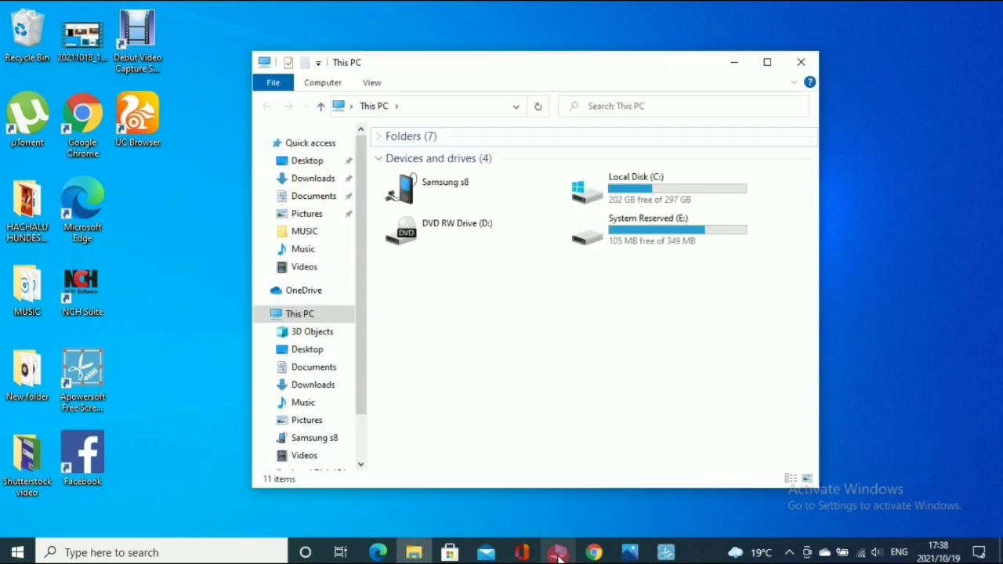
{"action": "left_click_drag", "start_coordinate": [587, 63], "coordinate": [589, 28]}
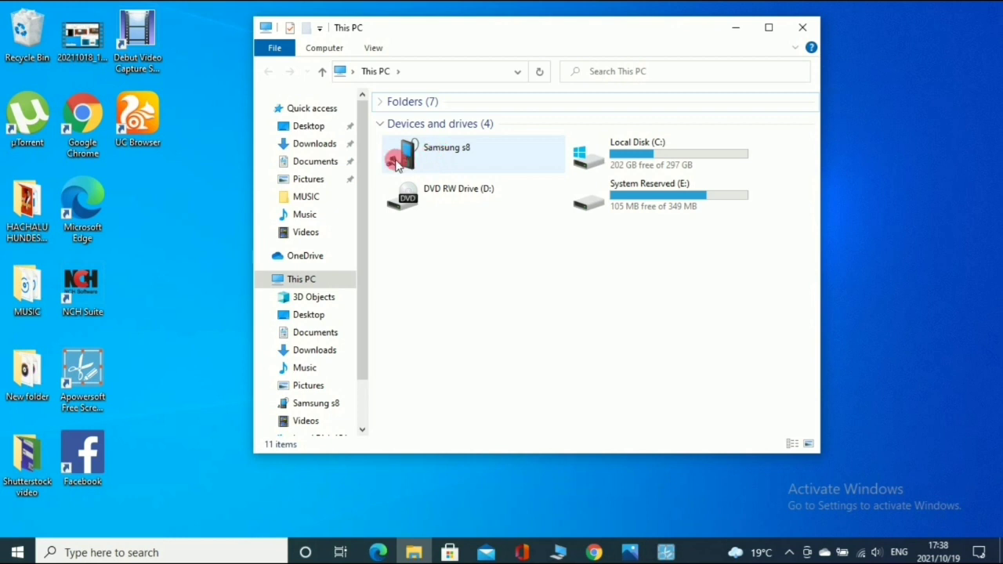
{"action": "double_click", "coordinate": [429, 162]}
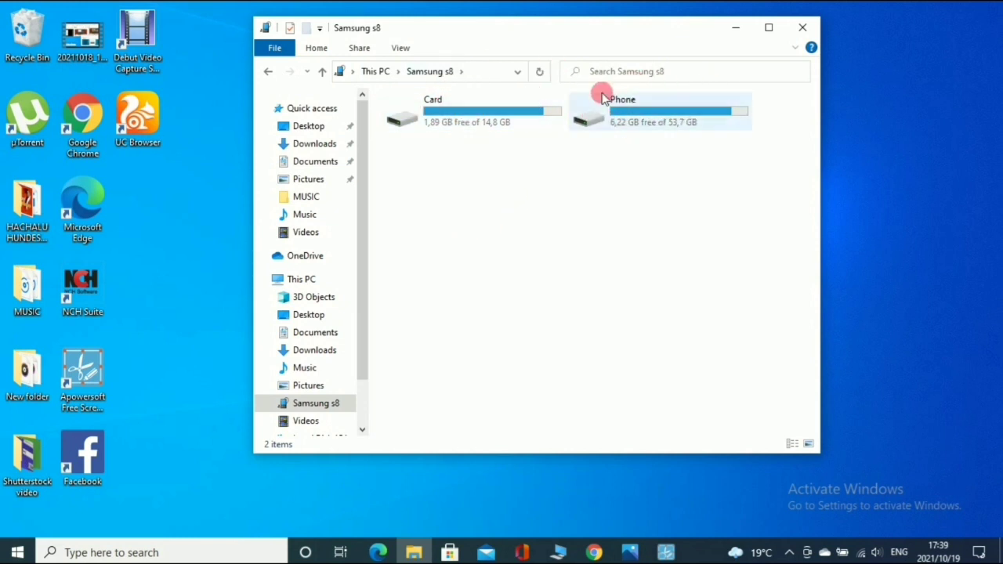
{"action": "double_click", "coordinate": [616, 112]}
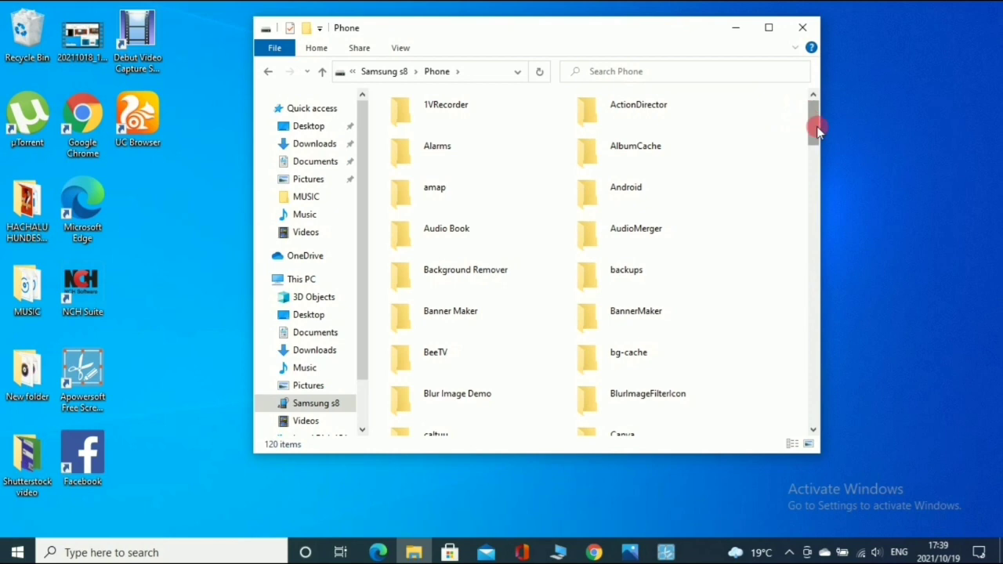
- Find the KineMaster folder in the phone storage and open its Export subfolder
{"action": "left_click_drag", "start_coordinate": [816, 126], "coordinate": [813, 209]}
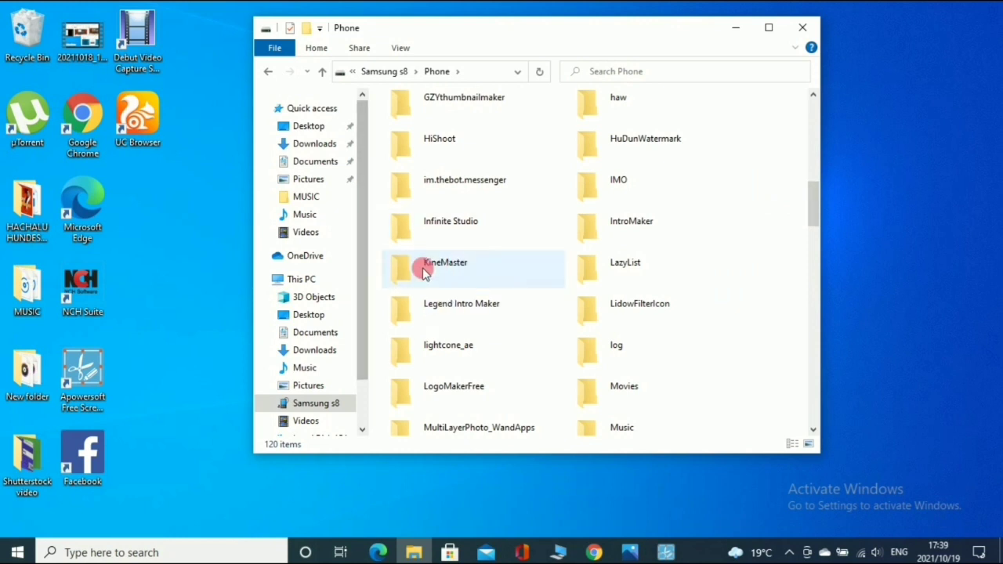
{"action": "left_click", "coordinate": [451, 267]}
{"action": "double_click", "coordinate": [452, 267]}
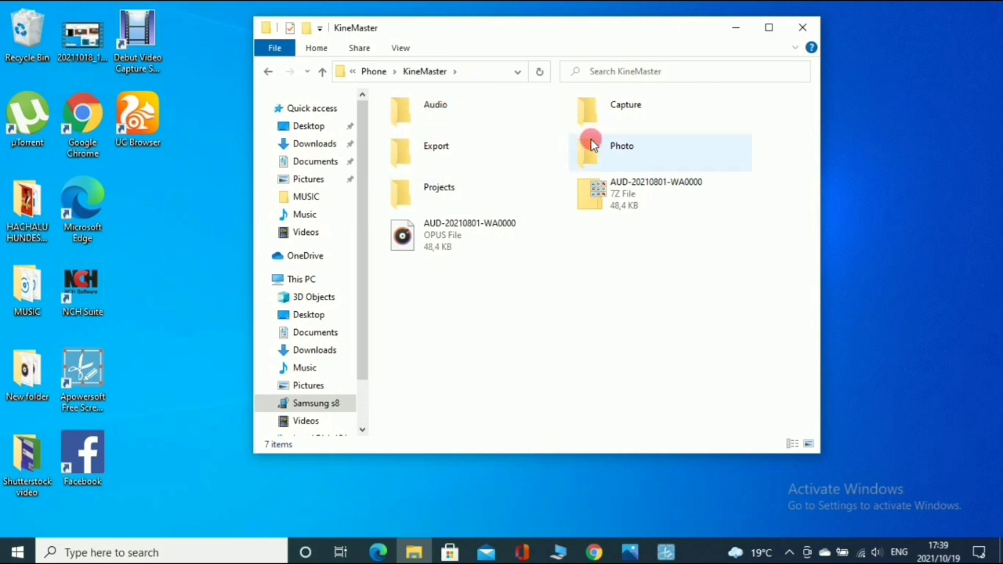
{"action": "double_click", "coordinate": [436, 156]}
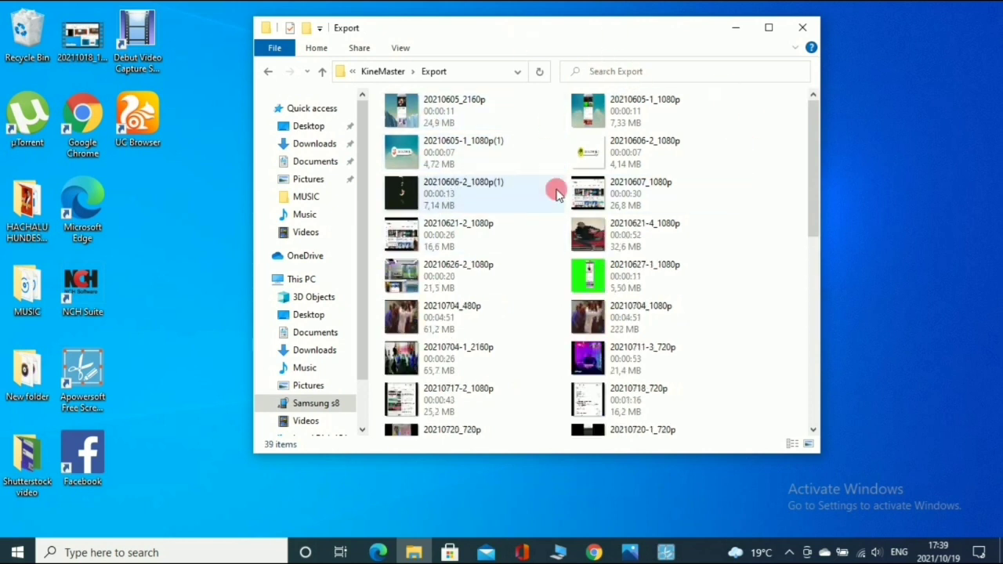
- Display the Export folder's videos as large thumbnails and look through them
{"action": "left_click", "coordinate": [808, 444]}
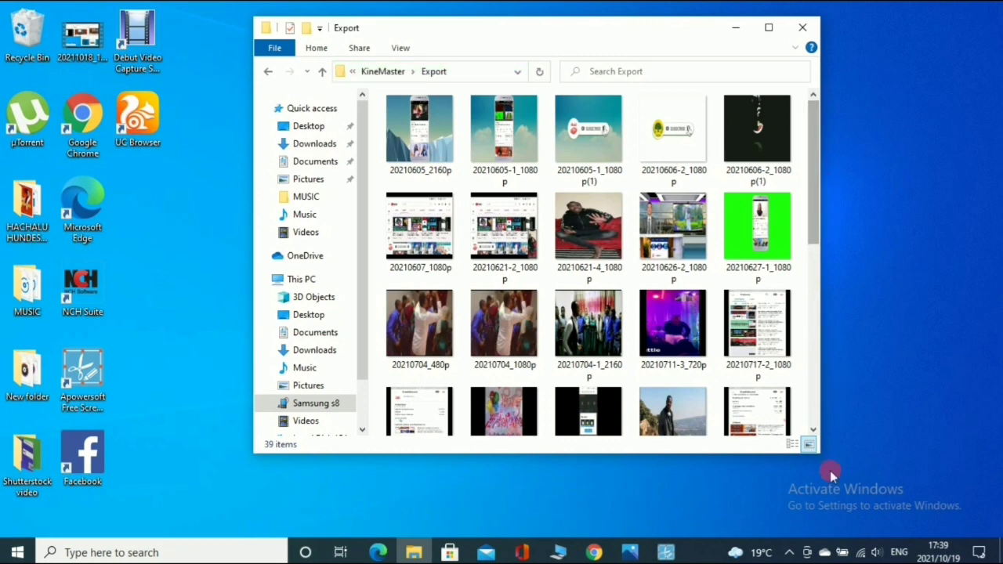
{"action": "left_click", "coordinate": [814, 330]}
{"action": "scroll", "coordinate": [812, 319], "scroll_direction": "down", "scroll_amount": 3}
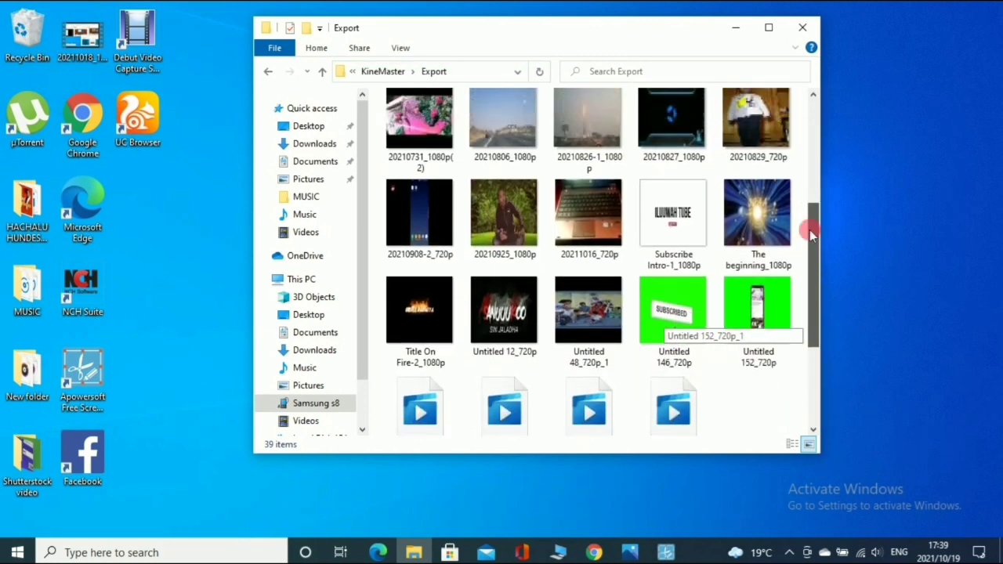
{"action": "scroll", "coordinate": [809, 230], "scroll_direction": "up", "scroll_amount": 3}
{"action": "scroll", "coordinate": [815, 392], "scroll_direction": "down", "scroll_amount": 2}
{"action": "scroll", "coordinate": [493, 180], "scroll_direction": "up", "scroll_amount": 4}
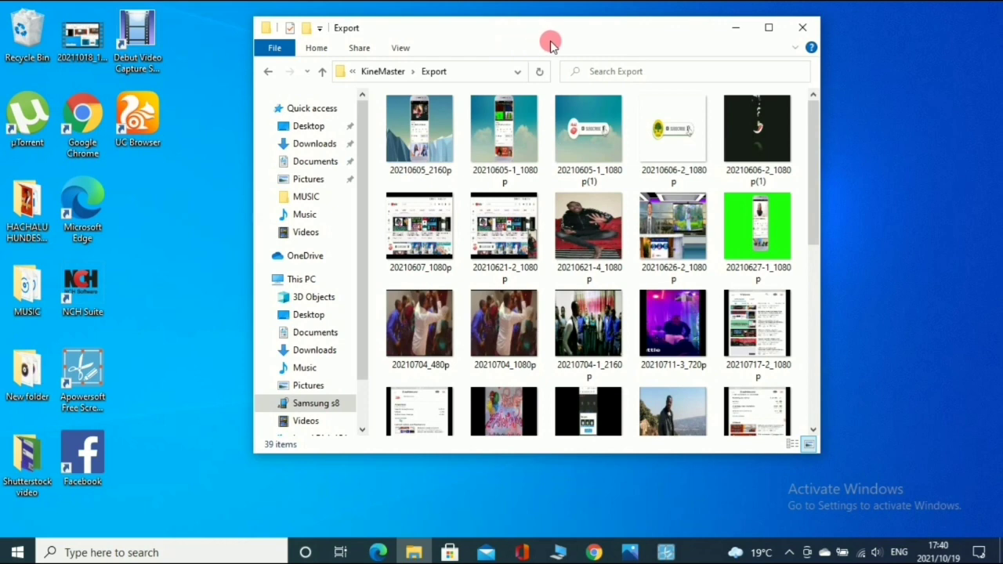
- Move the Export window aside to free desktop space and create a new folder on the desktop
{"action": "left_click_drag", "start_coordinate": [546, 33], "coordinate": [662, 35]}
{"action": "left_click", "coordinate": [553, 141]}
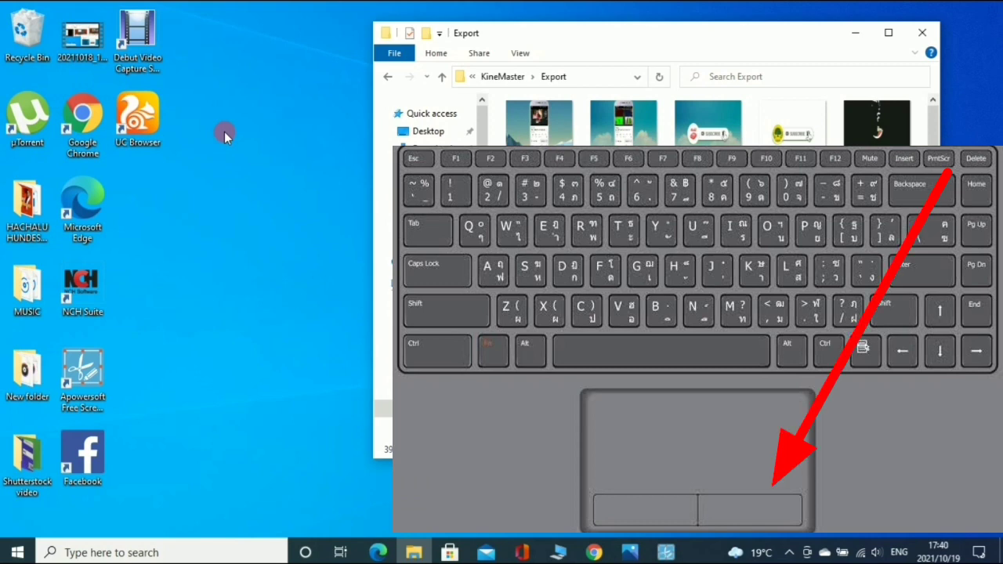
{"action": "right_click", "coordinate": [224, 132]}
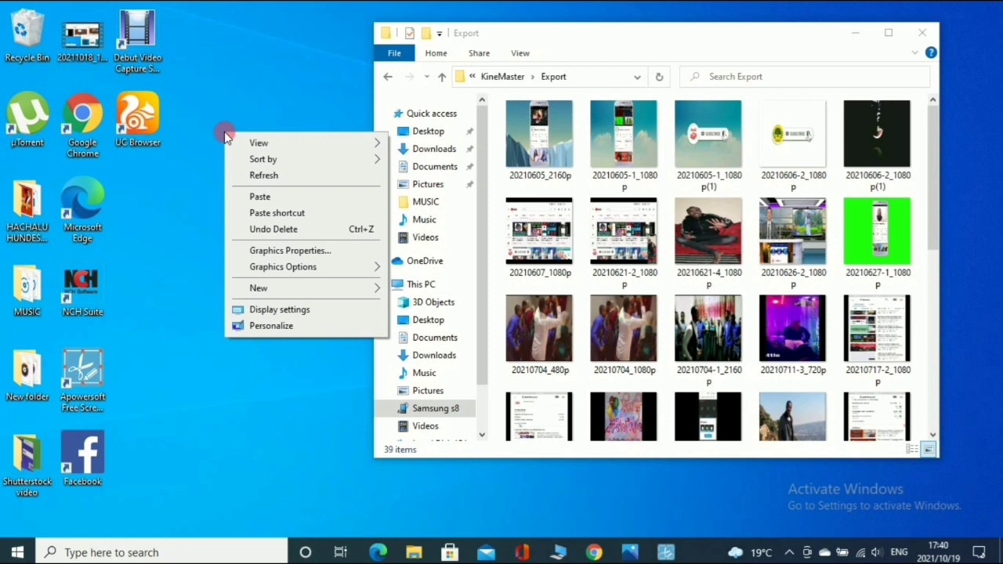
{"action": "left_click", "coordinate": [226, 91]}
{"action": "right_click", "coordinate": [227, 91]}
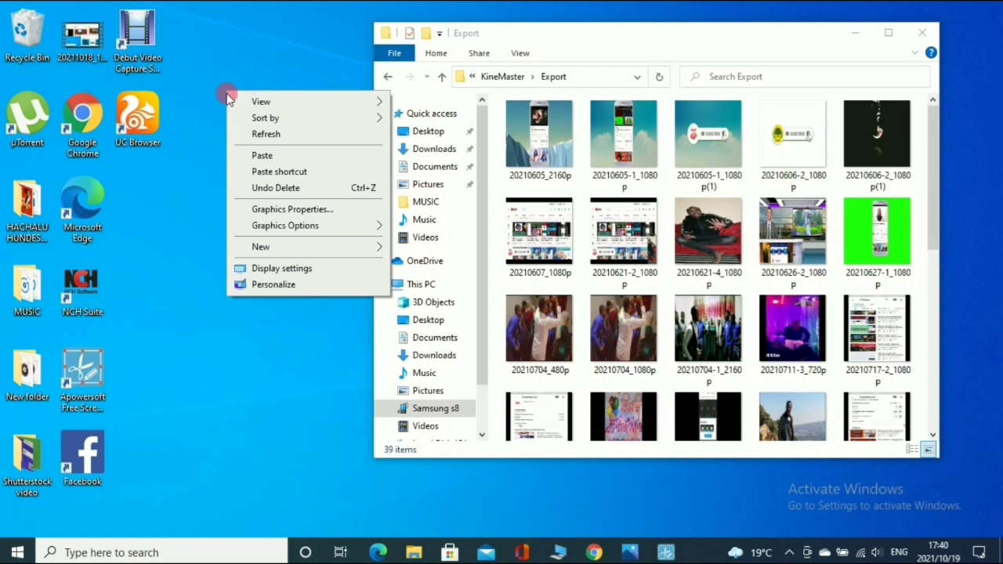
{"action": "left_click", "coordinate": [266, 249]}
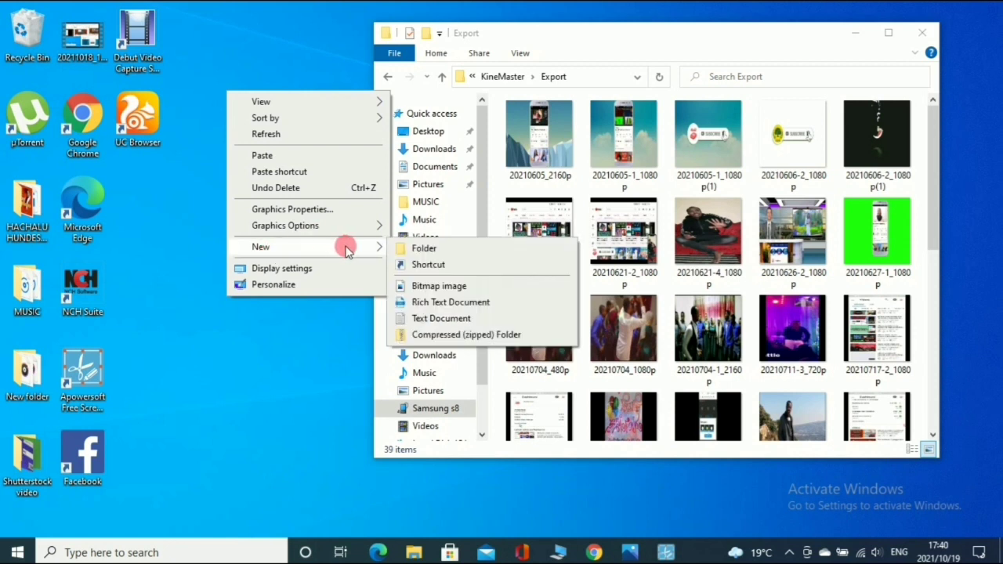
{"action": "left_click", "coordinate": [423, 249]}
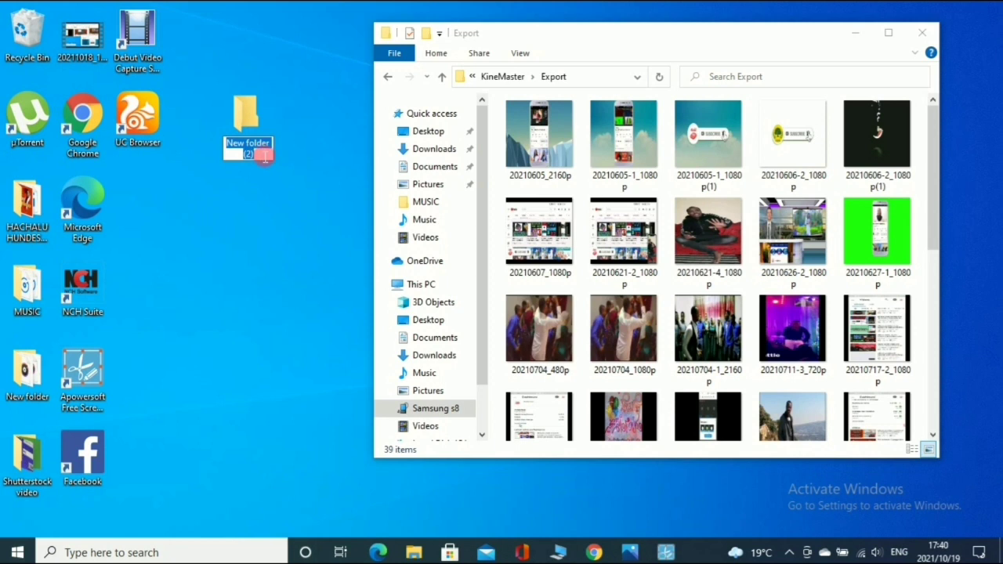
- Name the new desktop folder with the person's first name and place it beneath the UC Browser icon
{"action": "key", "text": "BackSpace"}
{"action": "type", "text": "abdul"}
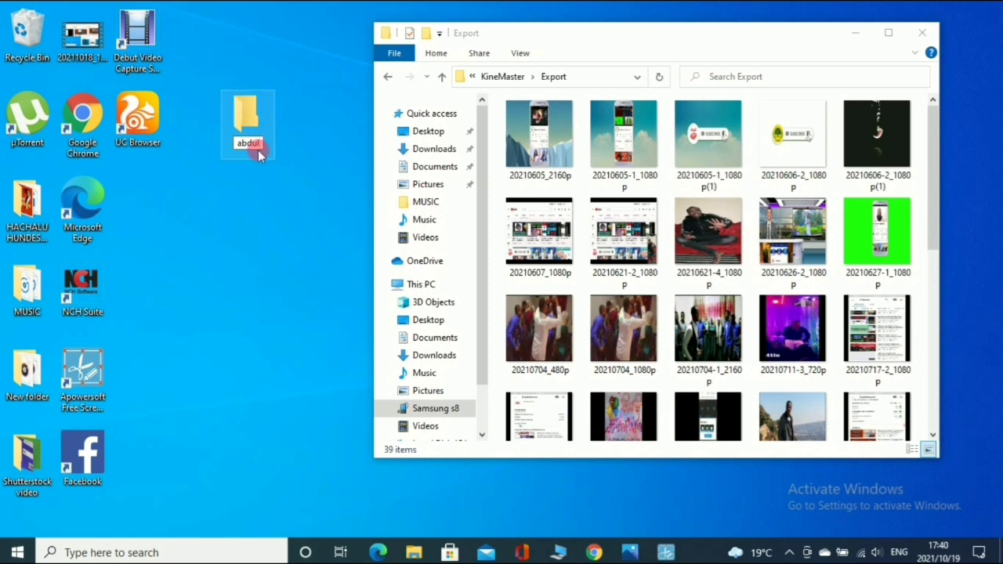
{"action": "left_click", "coordinate": [346, 196]}
{"action": "key", "text": "Return"}
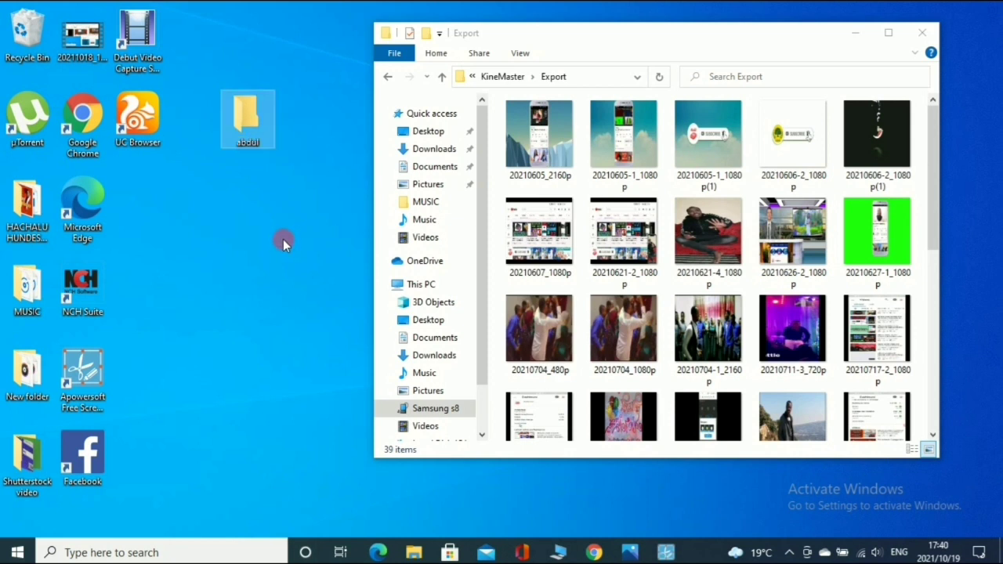
{"action": "left_click_drag", "start_coordinate": [243, 108], "coordinate": [137, 201]}
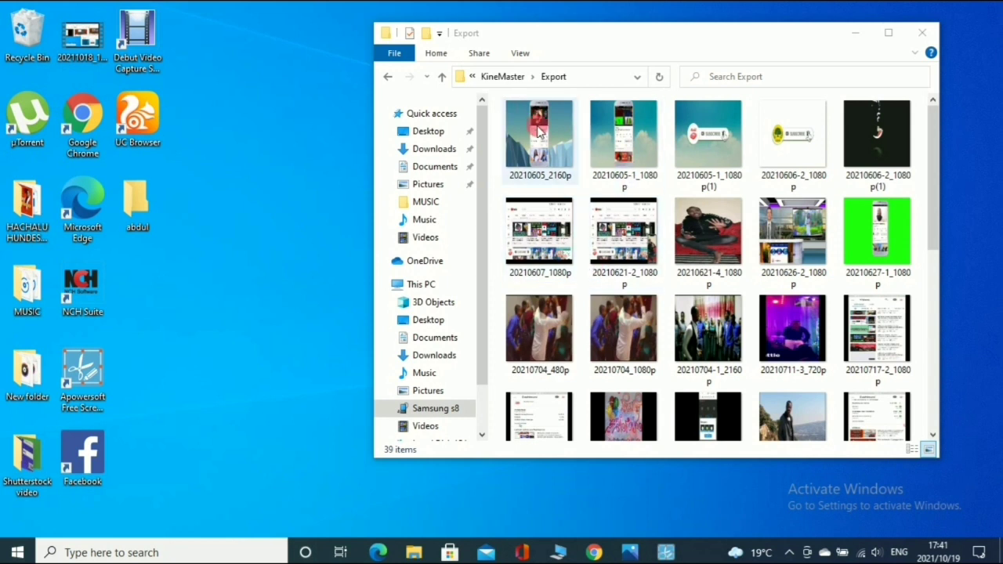
- Copy the video 20210605_2160p from the phone's Export folder into the new desktop folder and check the folder's contents
{"action": "mouse_move", "coordinate": [538, 132]}
{"action": "left_mouse_down"}
{"action": "mouse_move", "coordinate": [308, 189]}
{"action": "mouse_move", "coordinate": [402, 143]}
{"action": "mouse_move", "coordinate": [276, 214]}
{"action": "mouse_move", "coordinate": [577, 135]}
{"action": "mouse_move", "coordinate": [214, 221]}
{"action": "mouse_move", "coordinate": [757, 141]}
{"action": "mouse_move", "coordinate": [544, 134]}
{"action": "left_mouse_up"}
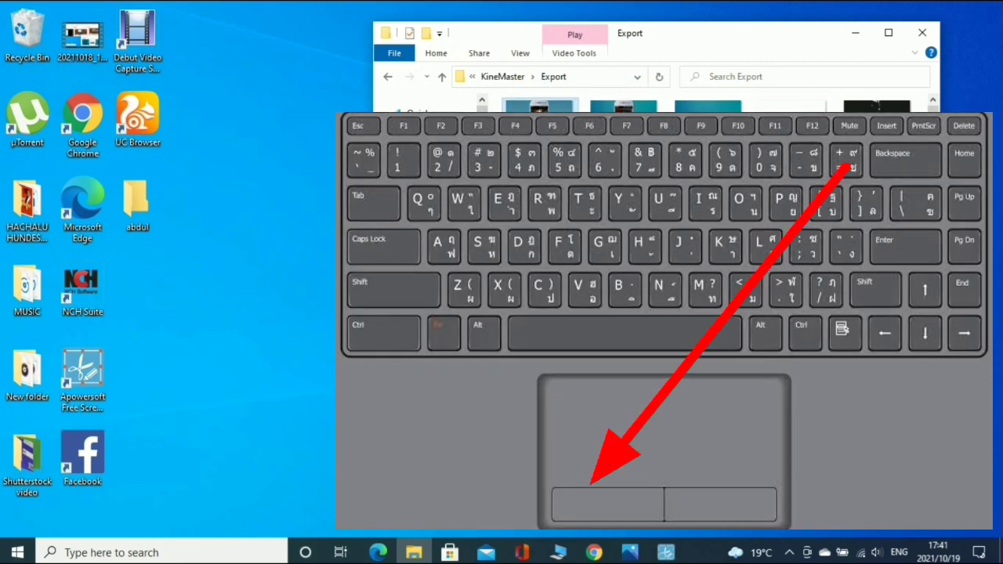
{"action": "left_click_drag", "start_coordinate": [544, 134], "coordinate": [143, 219]}
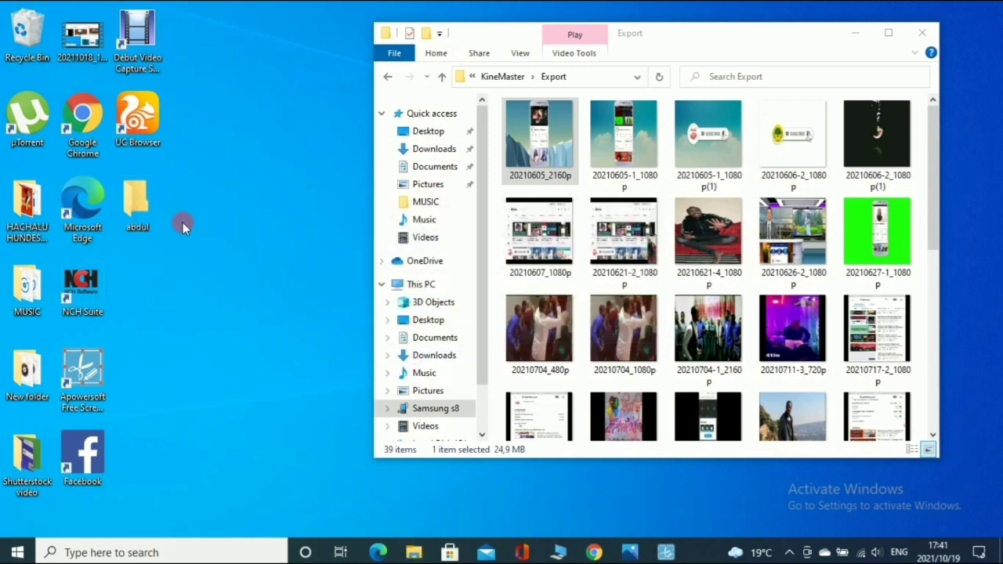
{"action": "double_click", "coordinate": [131, 213]}
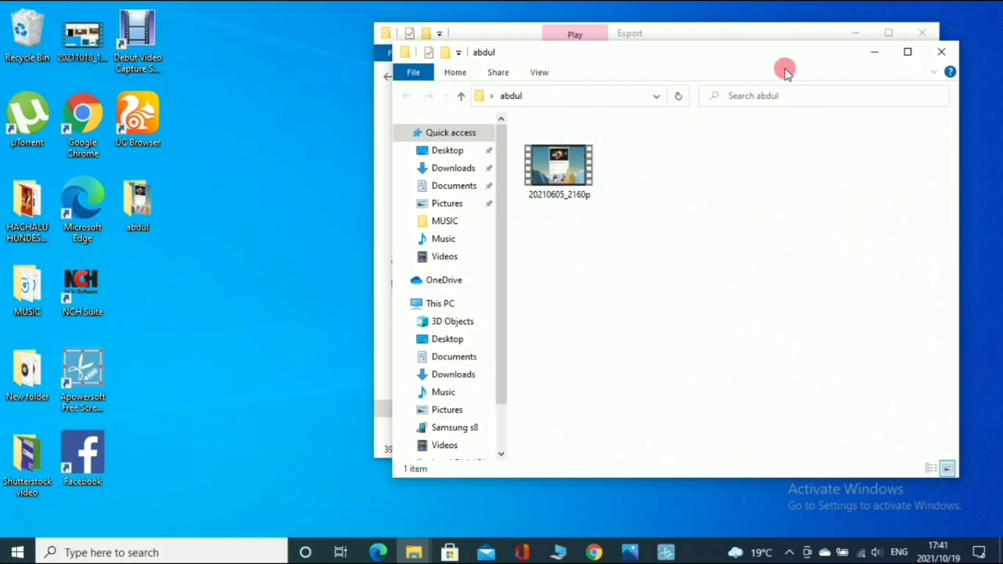
{"action": "left_click_drag", "start_coordinate": [739, 52], "coordinate": [557, 151]}
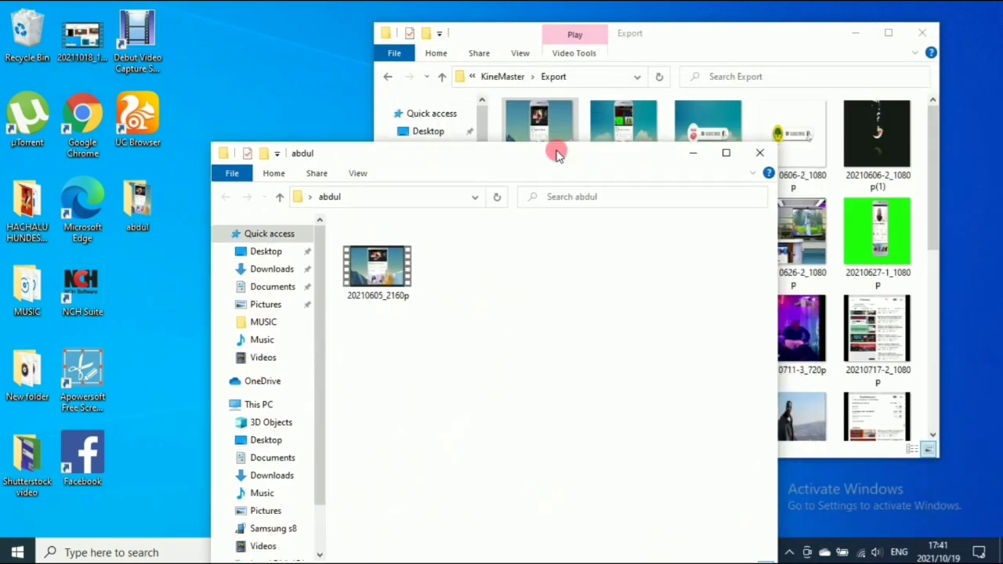
{"action": "left_click", "coordinate": [756, 154]}
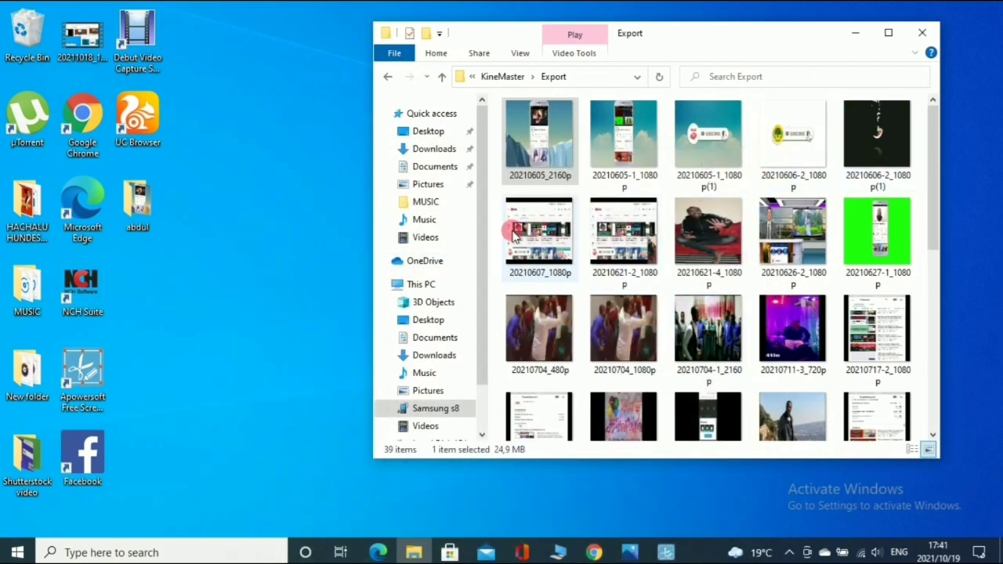
- Copy the video 20210607_1080p from the Export folder into the new desktop folder and check that it arrived
{"action": "left_click_drag", "start_coordinate": [524, 236], "coordinate": [135, 203]}
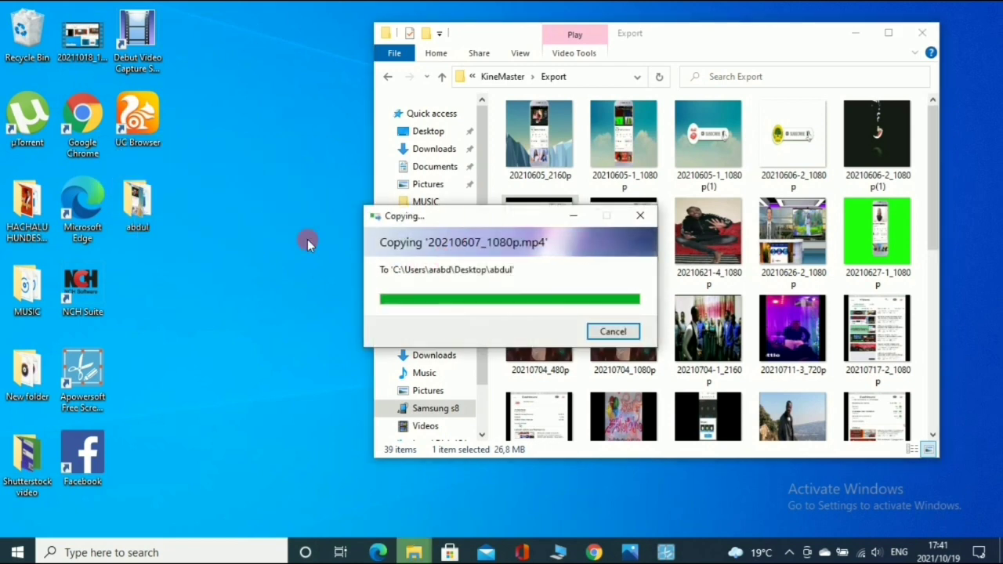
{"action": "double_click", "coordinate": [135, 204]}
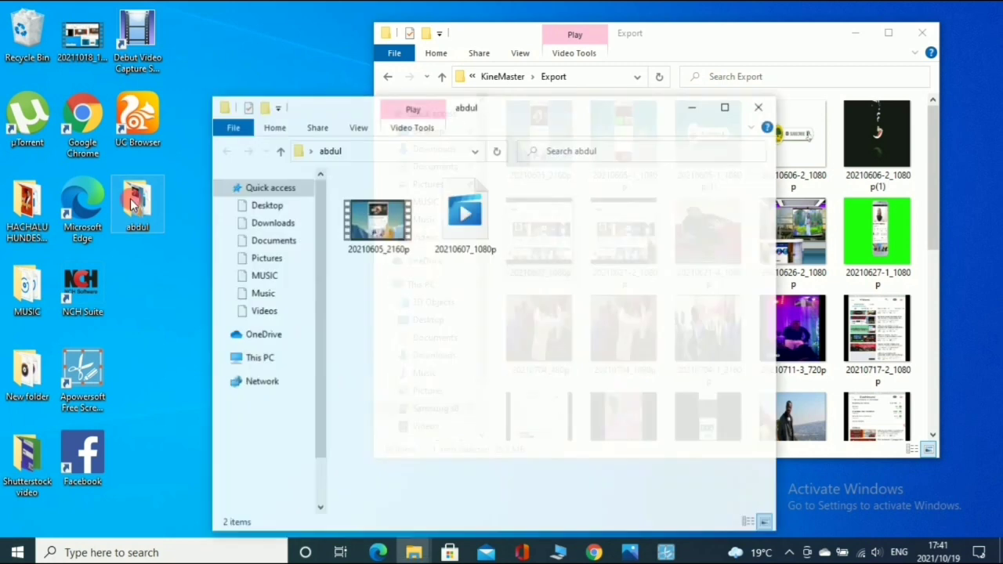
{"action": "left_click", "coordinate": [763, 107]}
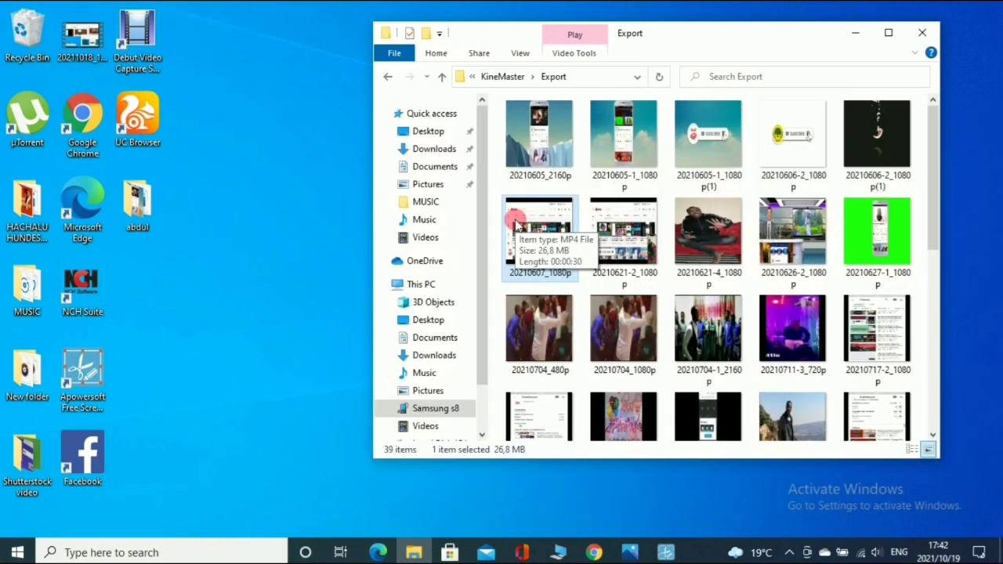
- Copy the video 20210607_1080p from the phone's Export folder and open the new desktop folder beneath UC Browser
{"action": "right_click", "coordinate": [516, 224]}
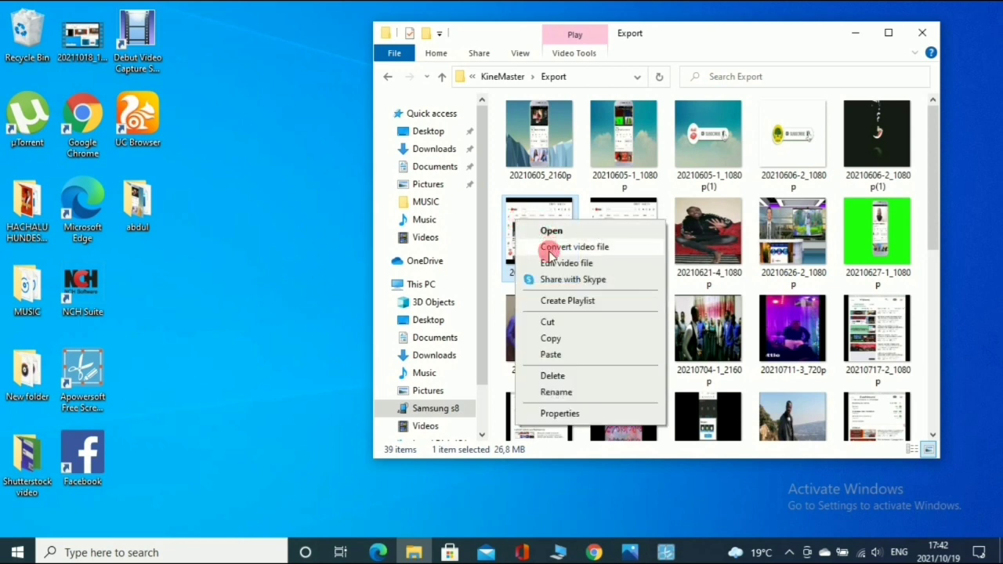
{"action": "left_click", "coordinate": [568, 341]}
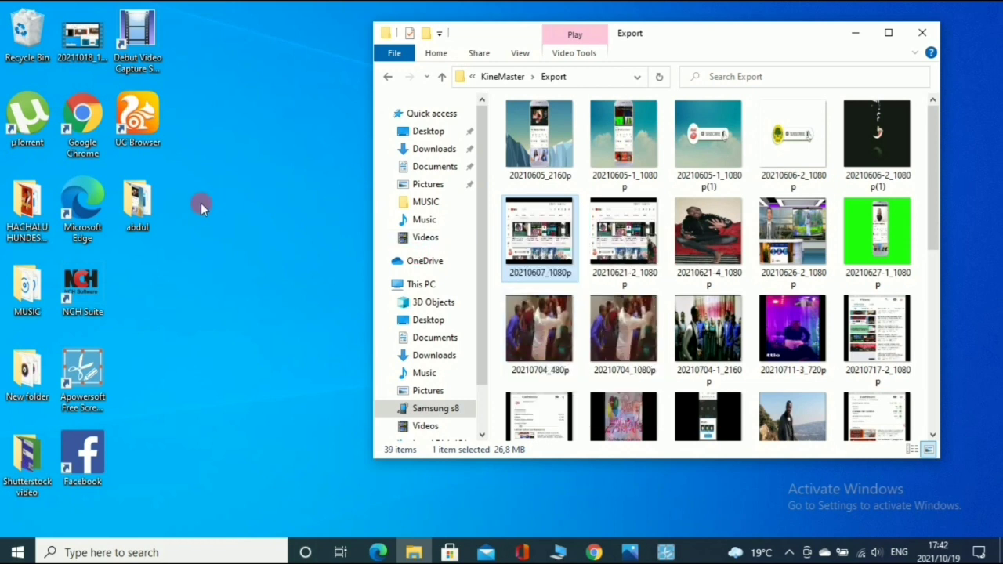
{"action": "left_click", "coordinate": [135, 204]}
{"action": "double_click", "coordinate": [135, 204]}
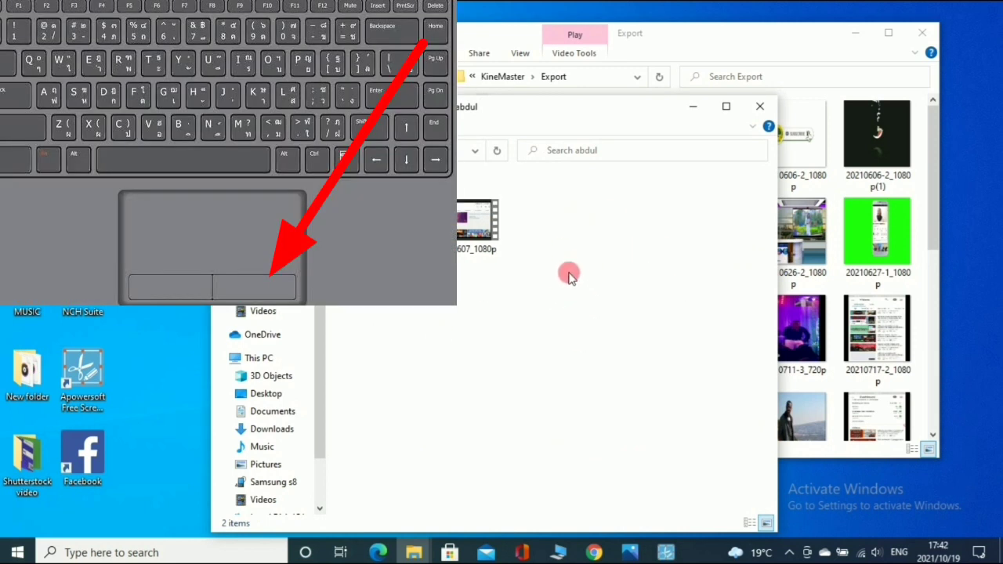
- Paste the copied video into the new desktop folder
{"action": "right_click", "coordinate": [571, 276]}
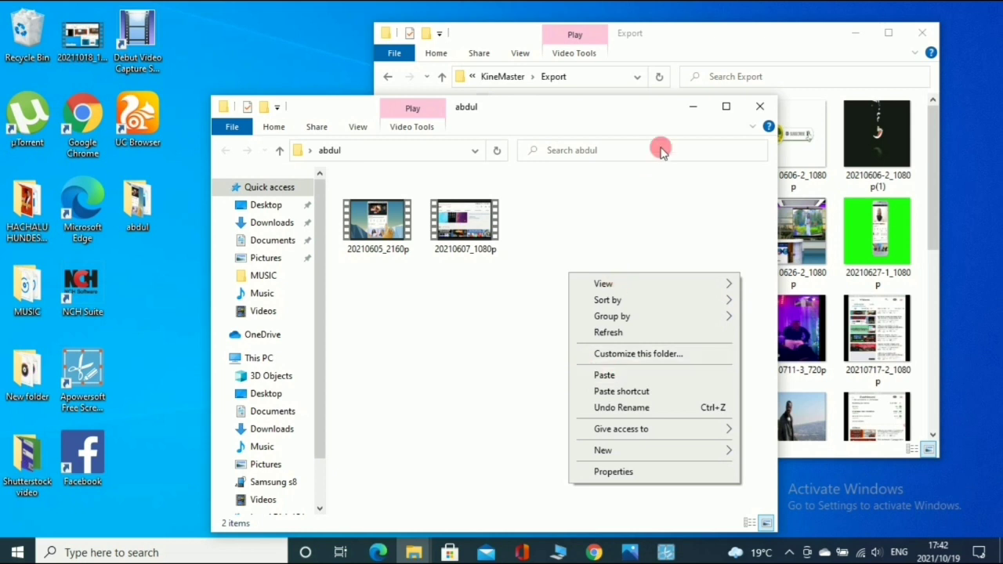
{"action": "left_click", "coordinate": [661, 196]}
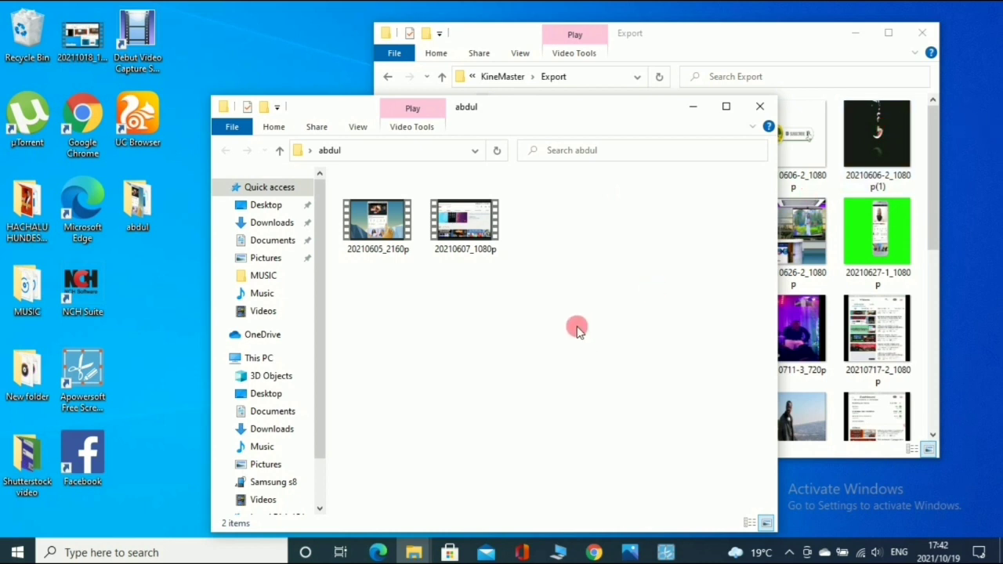
{"action": "right_click", "coordinate": [566, 248]}
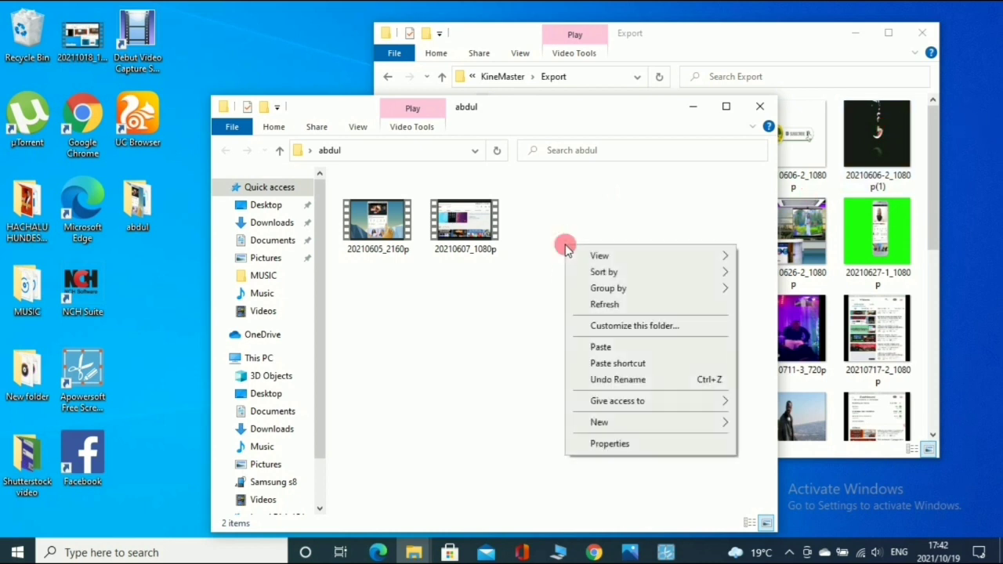
{"action": "left_click", "coordinate": [594, 350]}
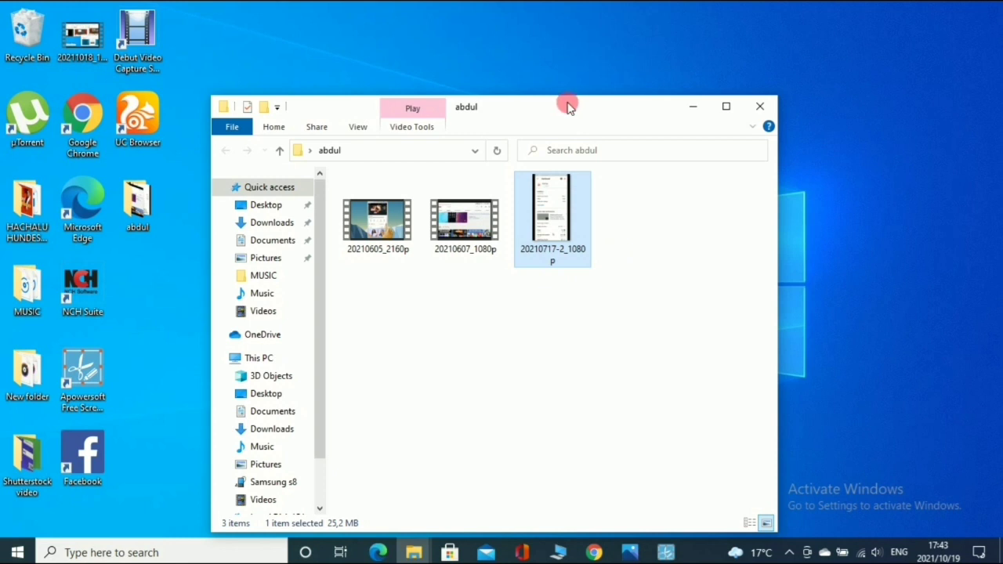
- Move the desktop folder's window aside and bring the phone's Export window to the front
{"action": "left_click_drag", "start_coordinate": [569, 107], "coordinate": [765, 39]}
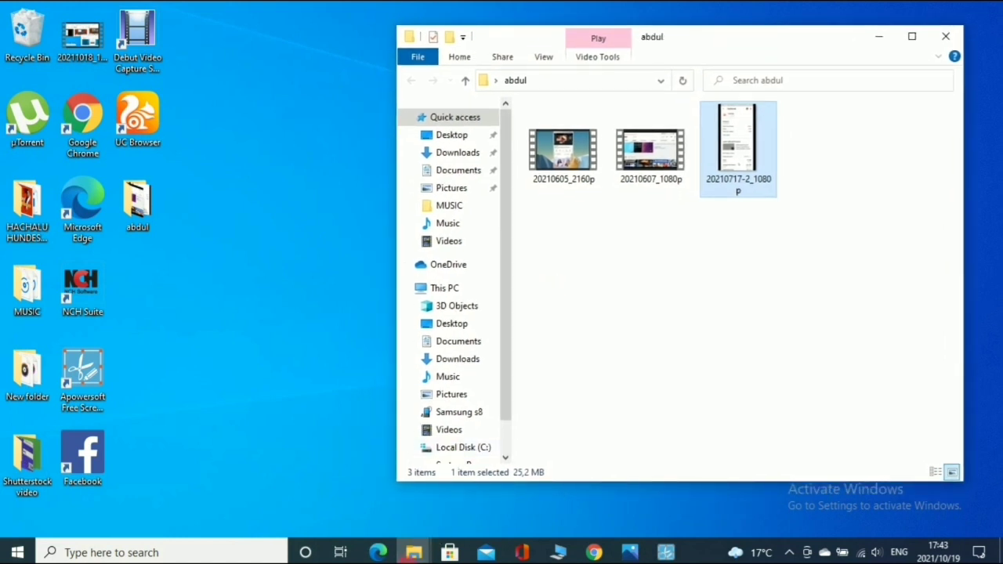
{"action": "mouse_move", "coordinate": [414, 553]}
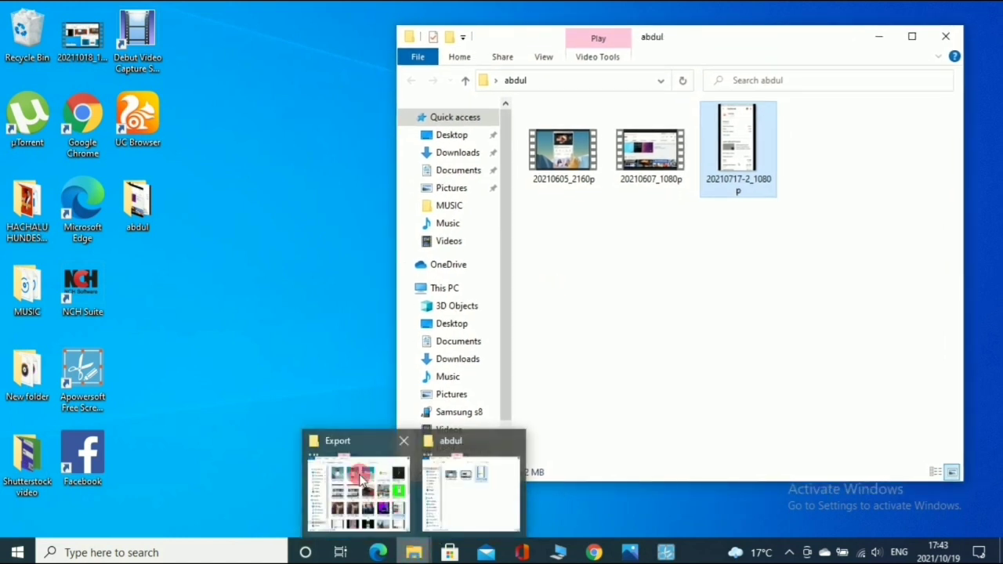
{"action": "mouse_move", "coordinate": [349, 453]}
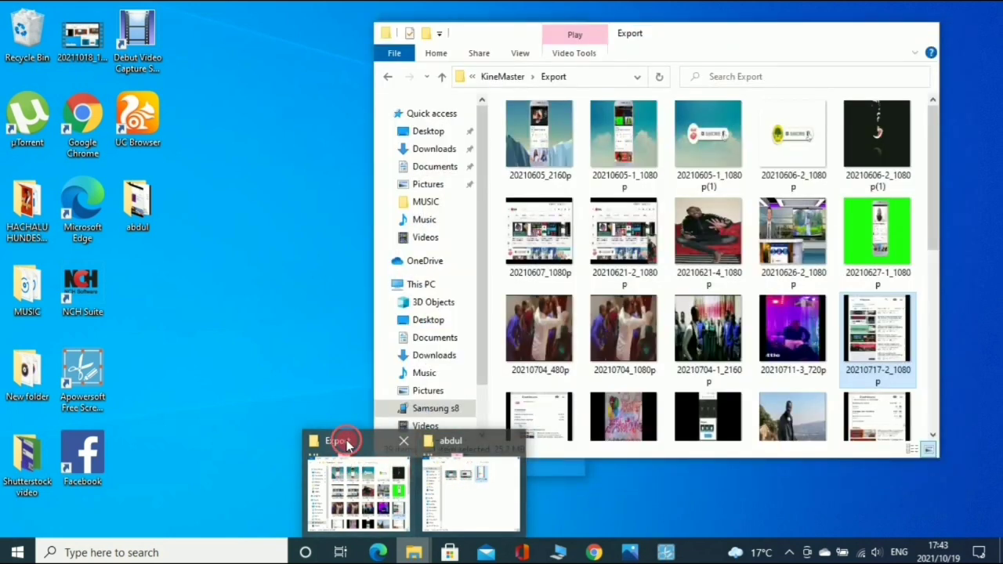
{"action": "left_click", "coordinate": [346, 439]}
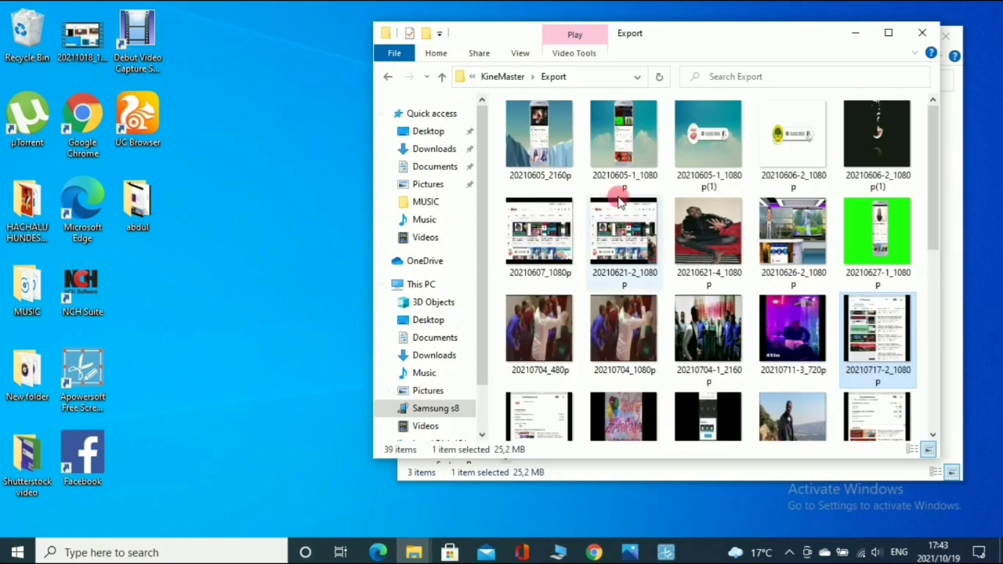
- Move and narrow the Export window, and shift the desktop folder's window so both sit side by side without overlapping
{"action": "left_click_drag", "start_coordinate": [678, 38], "coordinate": [342, 74]}
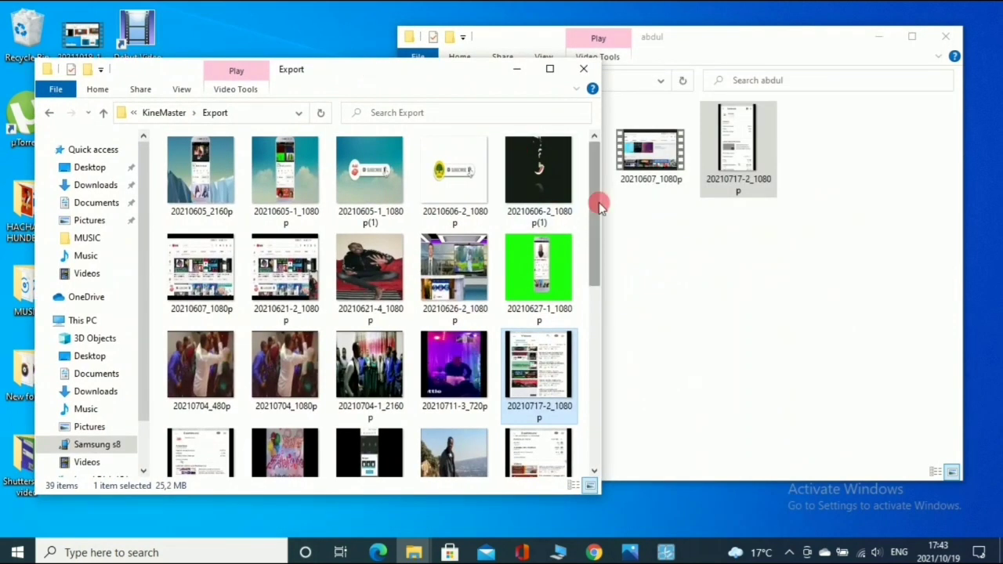
{"action": "left_click_drag", "start_coordinate": [602, 208], "coordinate": [427, 205]}
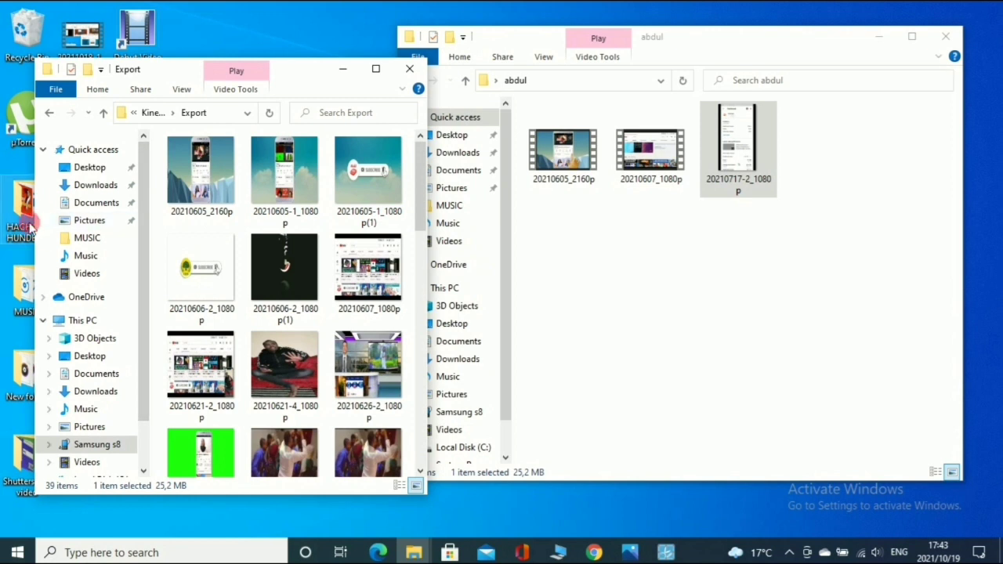
{"action": "left_click_drag", "start_coordinate": [57, 224], "coordinate": [106, 225]}
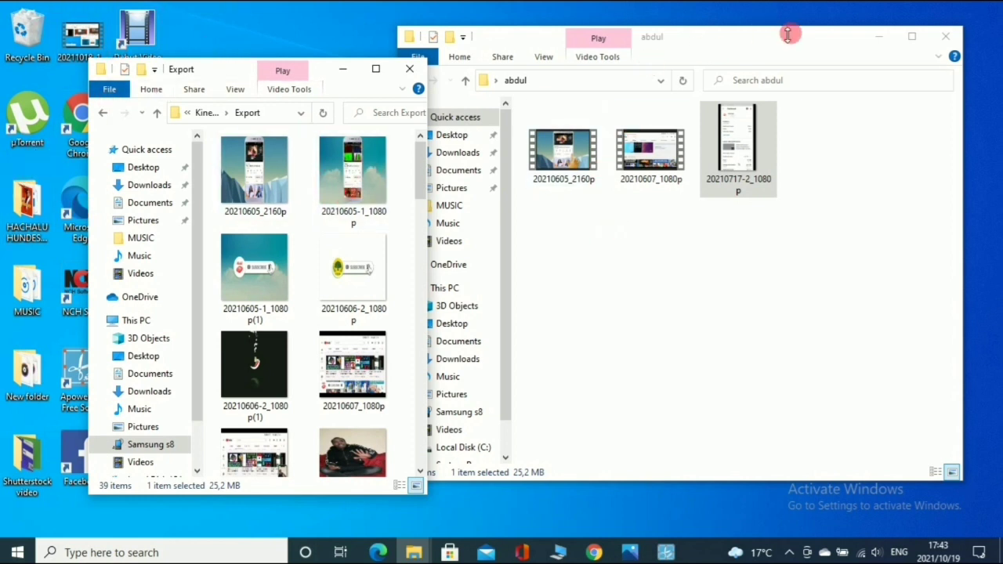
{"action": "left_click_drag", "start_coordinate": [788, 35], "coordinate": [822, 21]}
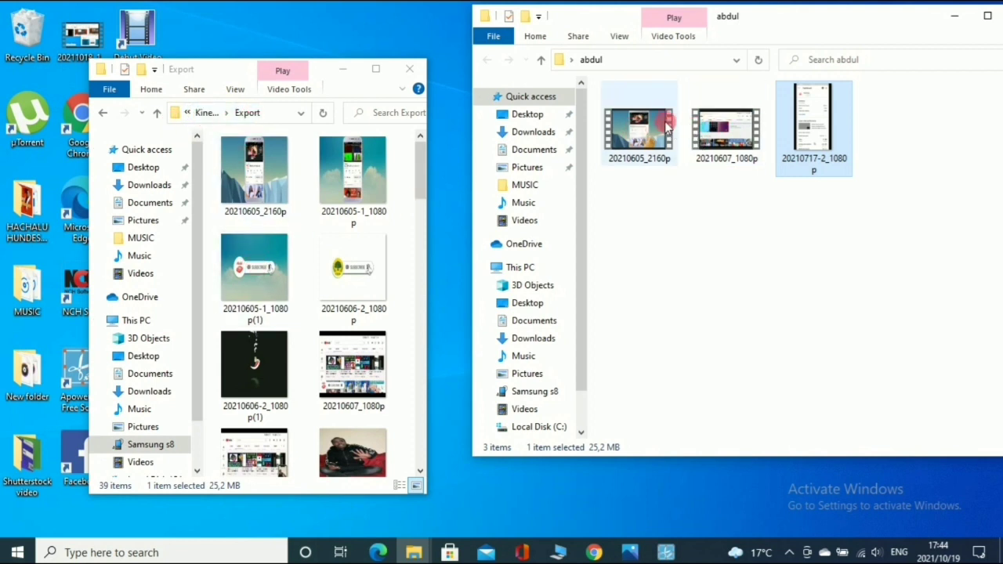
{"action": "right_click", "coordinate": [645, 246]}
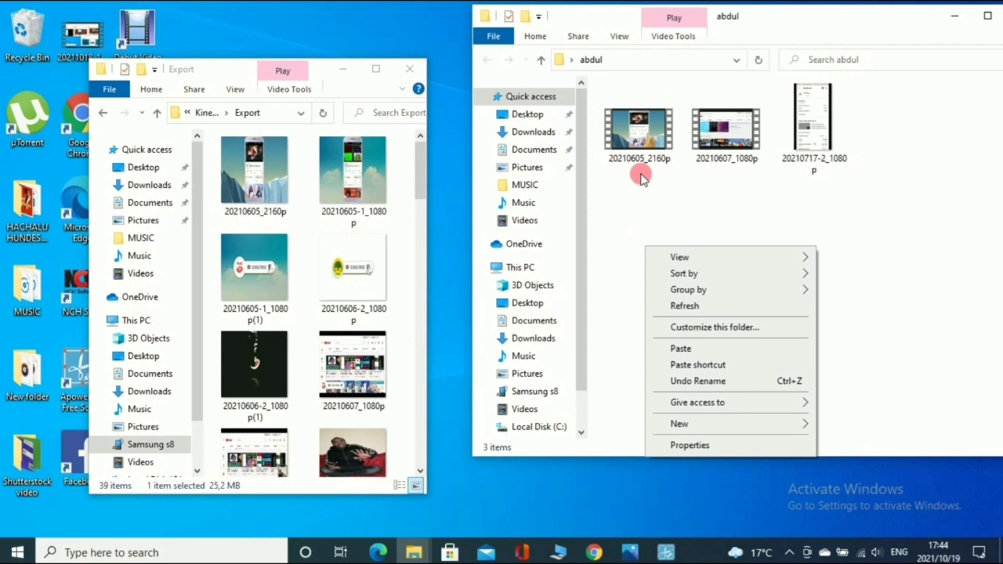
{"action": "left_click", "coordinate": [633, 133]}
{"action": "right_click", "coordinate": [635, 133]}
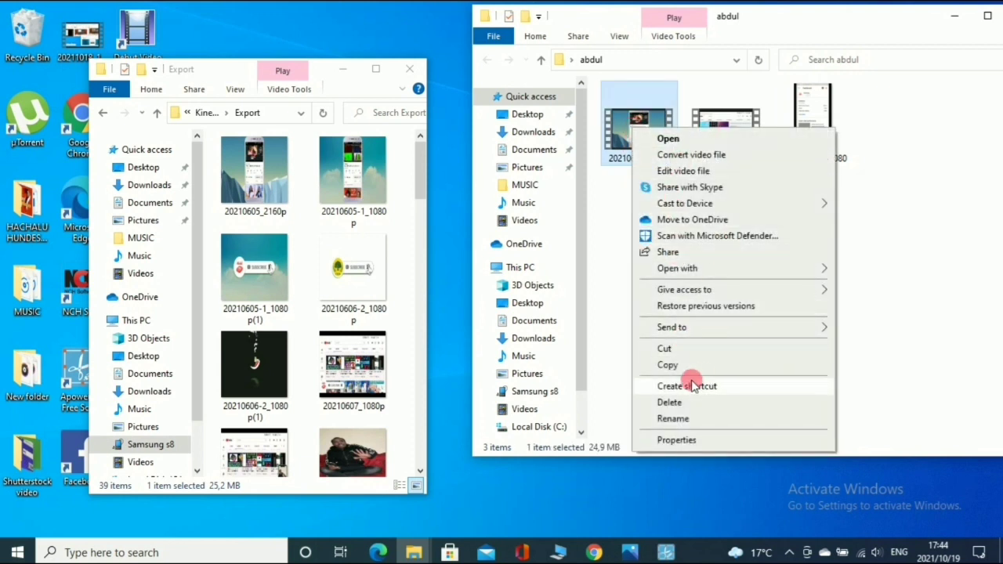
{"action": "left_click", "coordinate": [601, 254]}
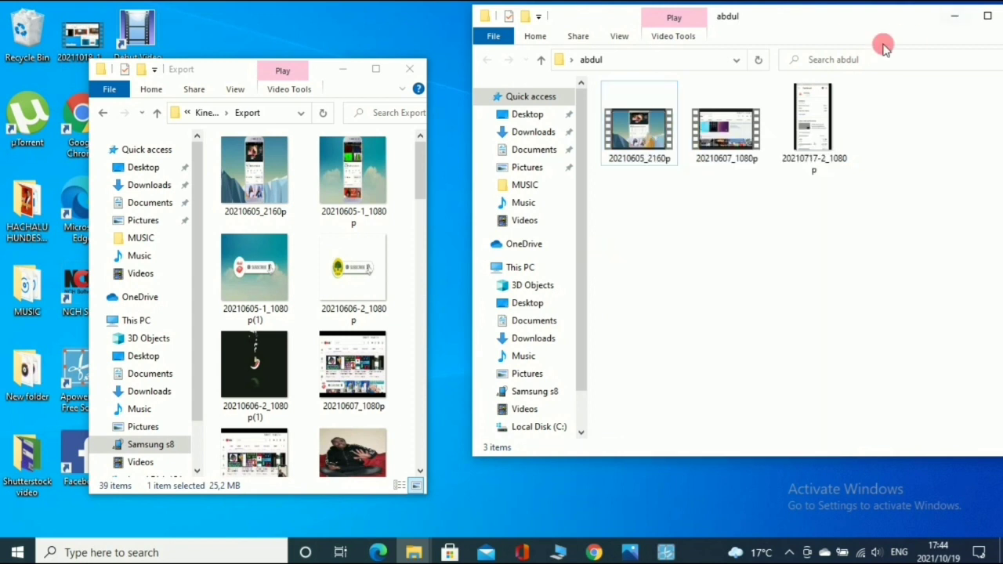
- Close both the desktop folder's window and the Export window
{"action": "left_click_drag", "start_coordinate": [884, 28], "coordinate": [817, 29]}
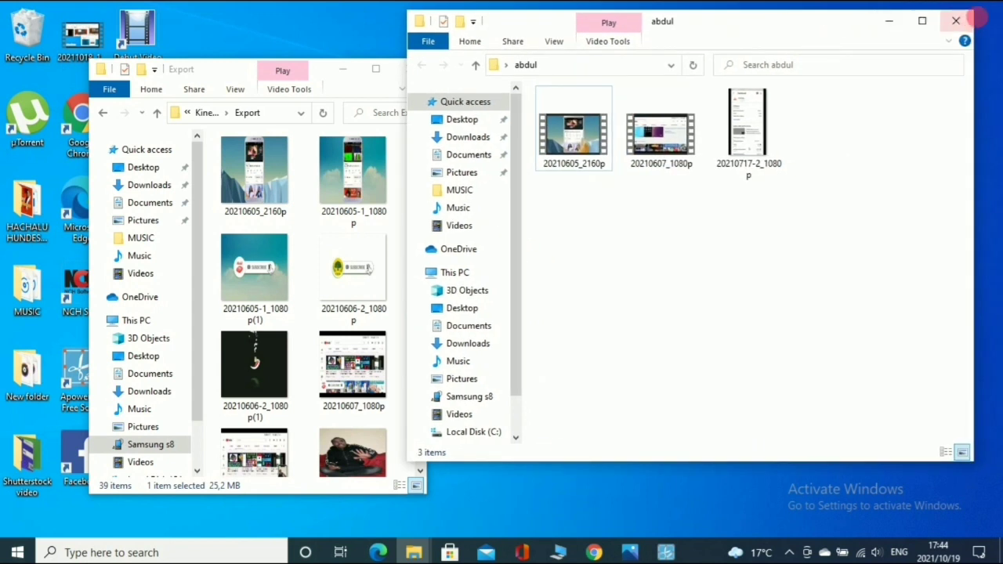
{"action": "left_click", "coordinate": [953, 28]}
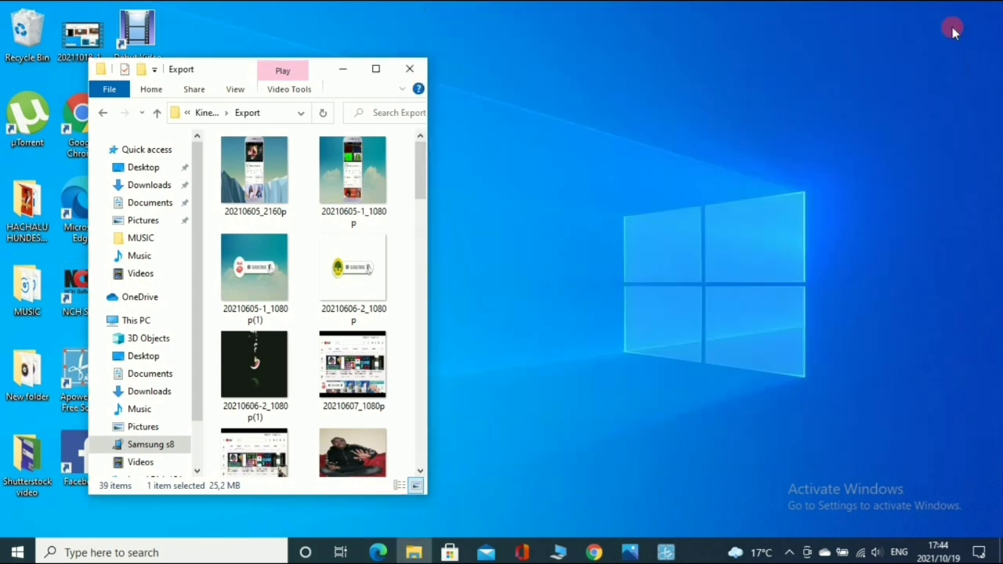
{"action": "left_click", "coordinate": [411, 69]}
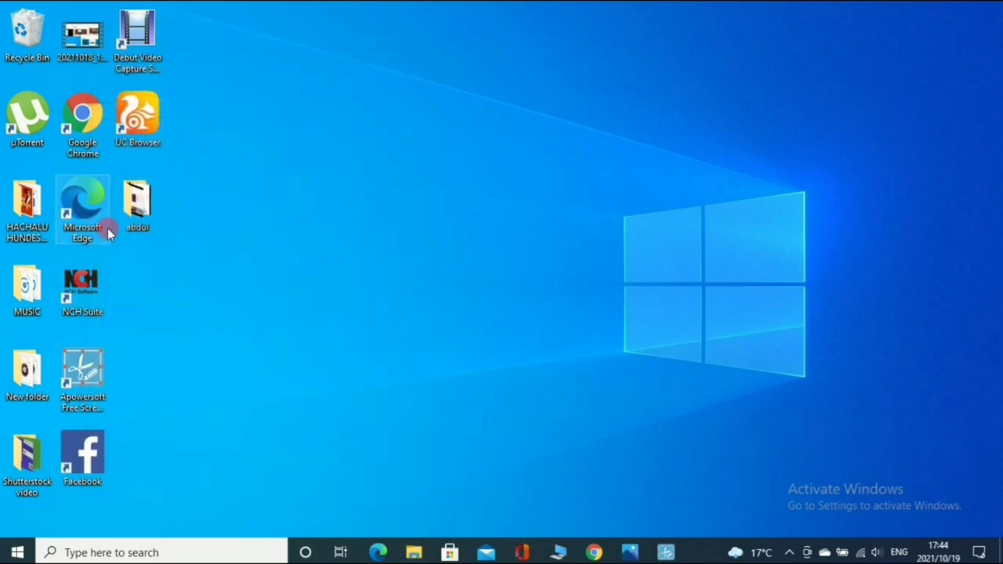
- Reopen the desktop folder to check its videos, and view the Samsung s8's storage before closing the window
{"action": "double_click", "coordinate": [138, 205]}
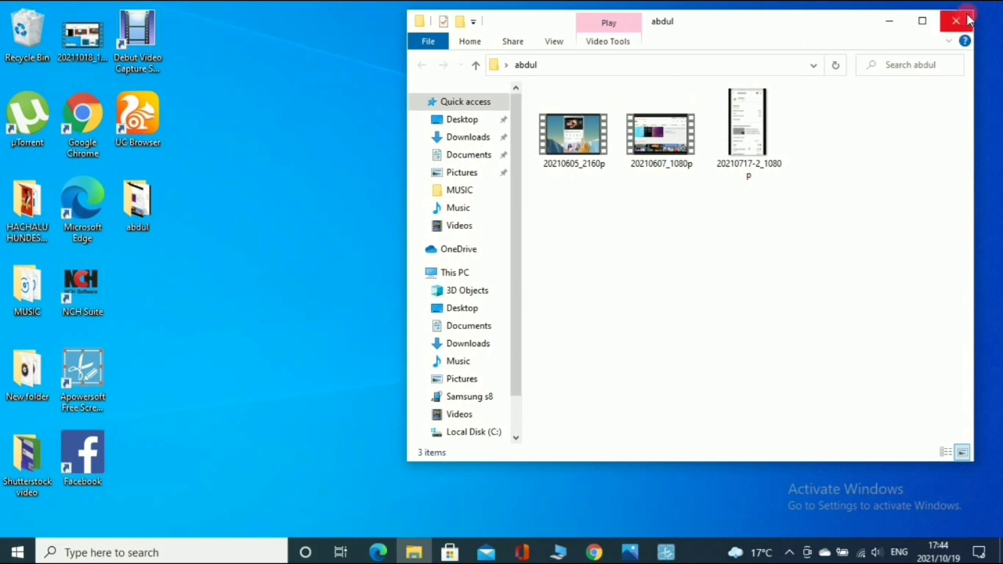
{"action": "left_click", "coordinate": [456, 402]}
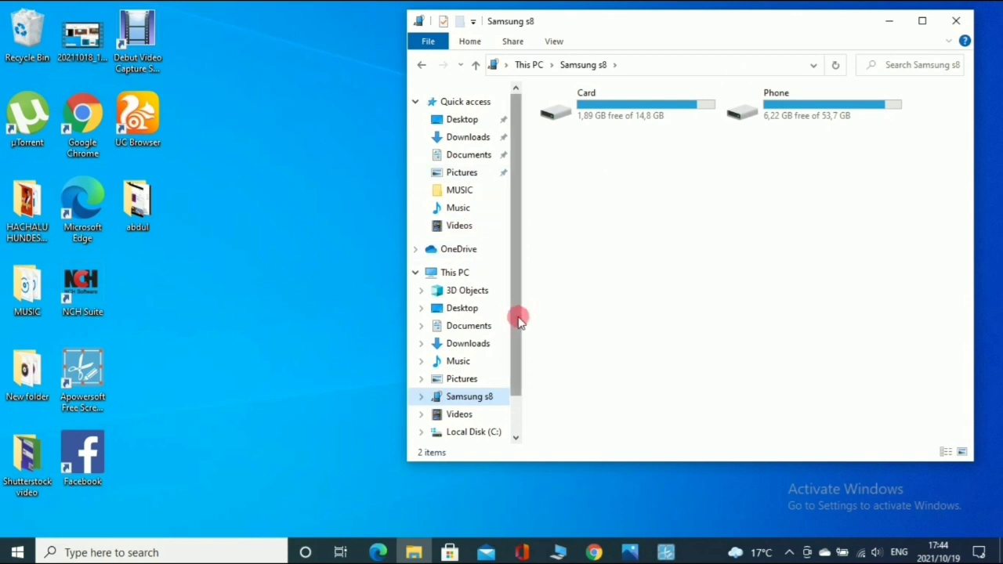
{"action": "left_click_drag", "start_coordinate": [520, 319], "coordinate": [526, 264]}
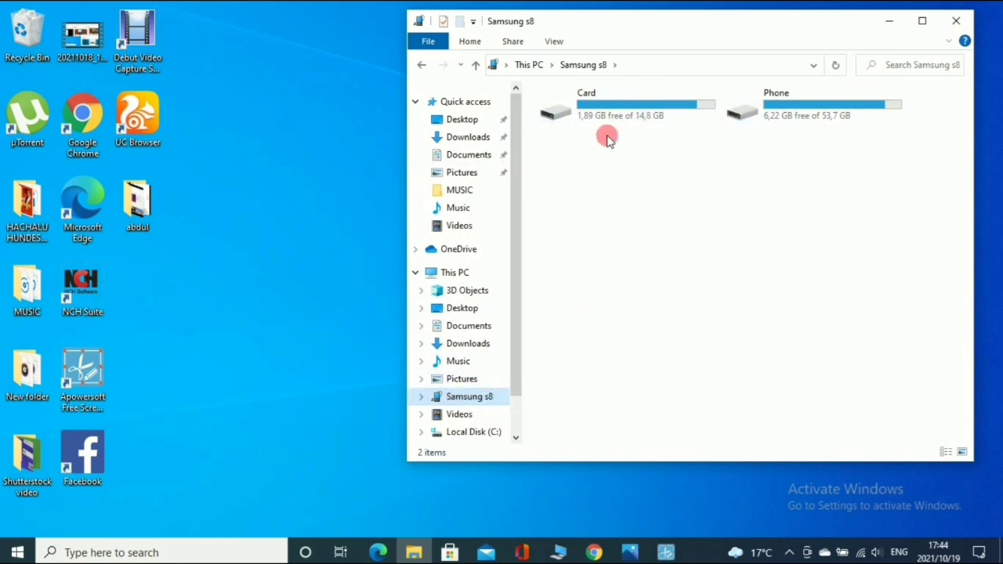
{"action": "left_click", "coordinate": [971, 20]}
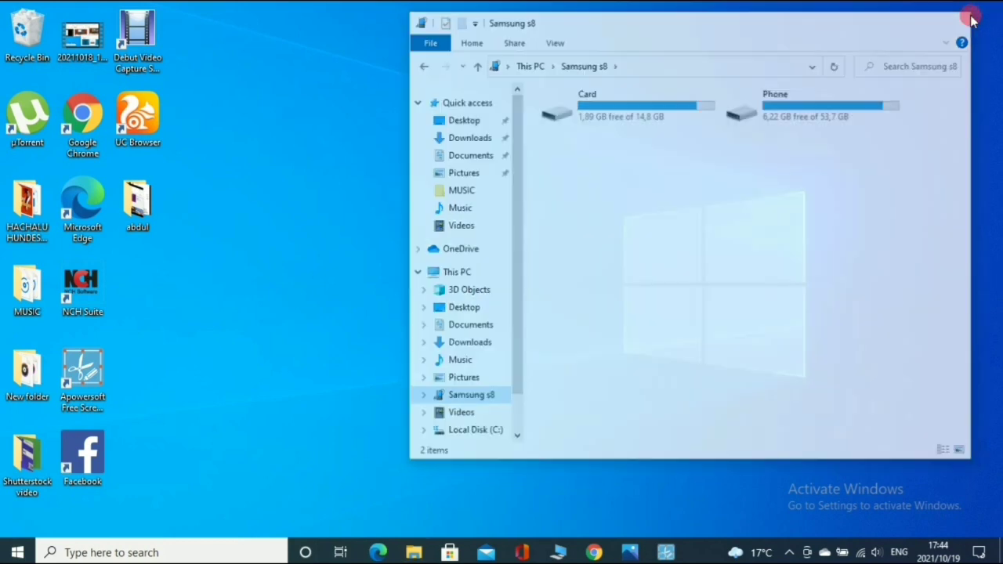
- Refresh the desktop three times
{"action": "right_click", "coordinate": [448, 48]}
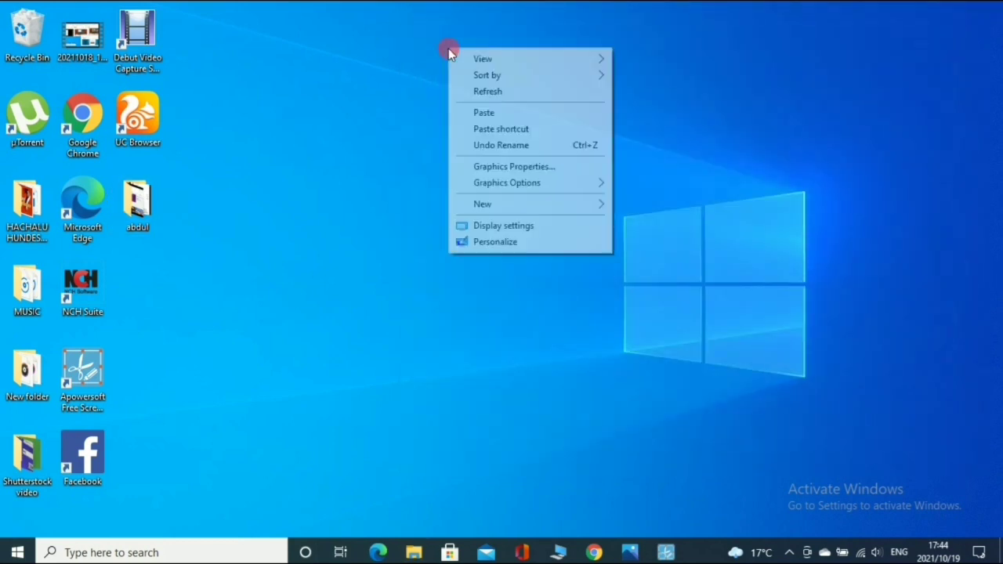
{"action": "left_click", "coordinate": [471, 92]}
{"action": "right_click", "coordinate": [307, 89]}
{"action": "left_click", "coordinate": [346, 134]}
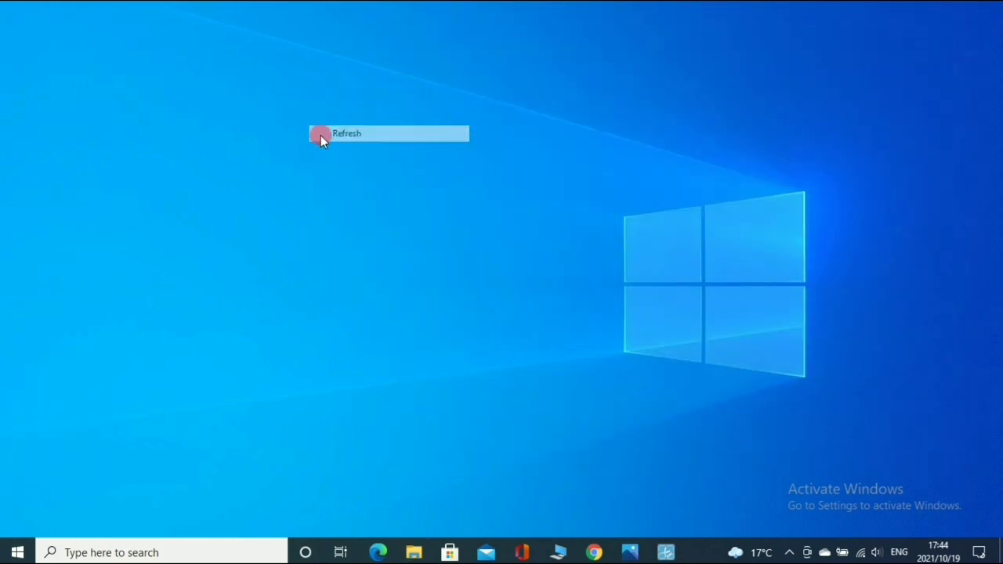
{"action": "left_click_drag", "start_coordinate": [369, 207], "coordinate": [143, 249]}
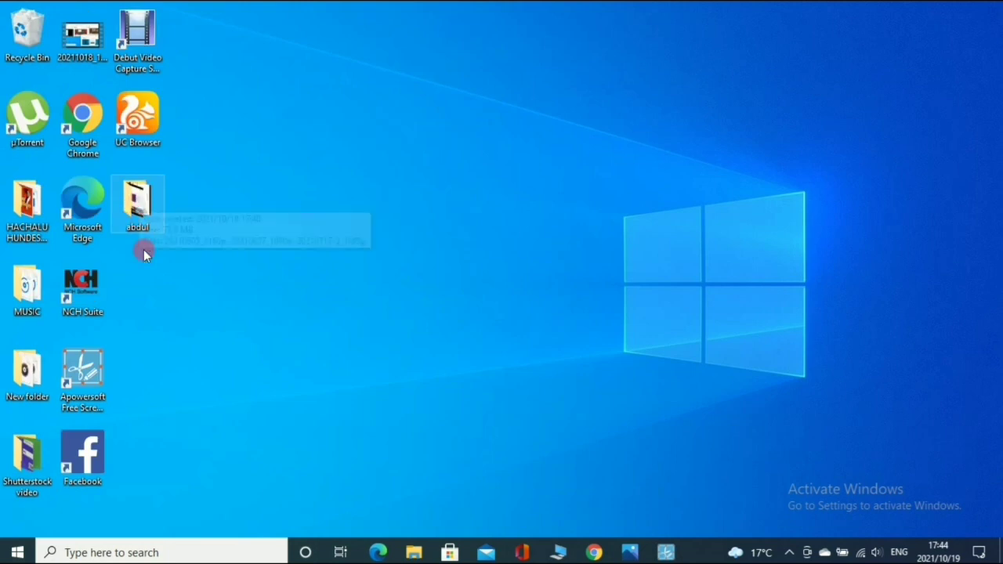
{"action": "right_click", "coordinate": [149, 201]}
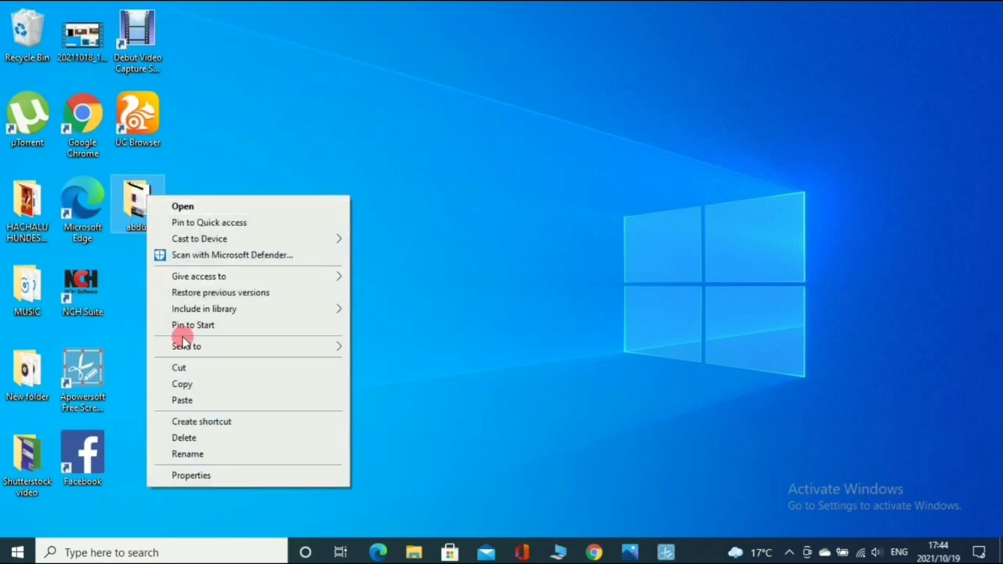
{"action": "left_click", "coordinate": [312, 30]}
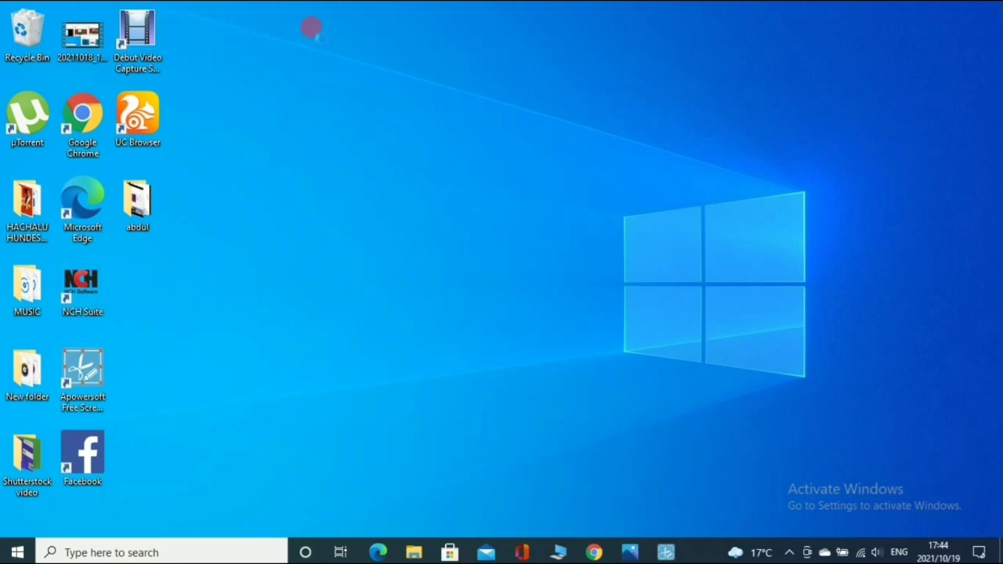
{"action": "right_click", "coordinate": [311, 30]}
{"action": "left_click", "coordinate": [339, 68]}
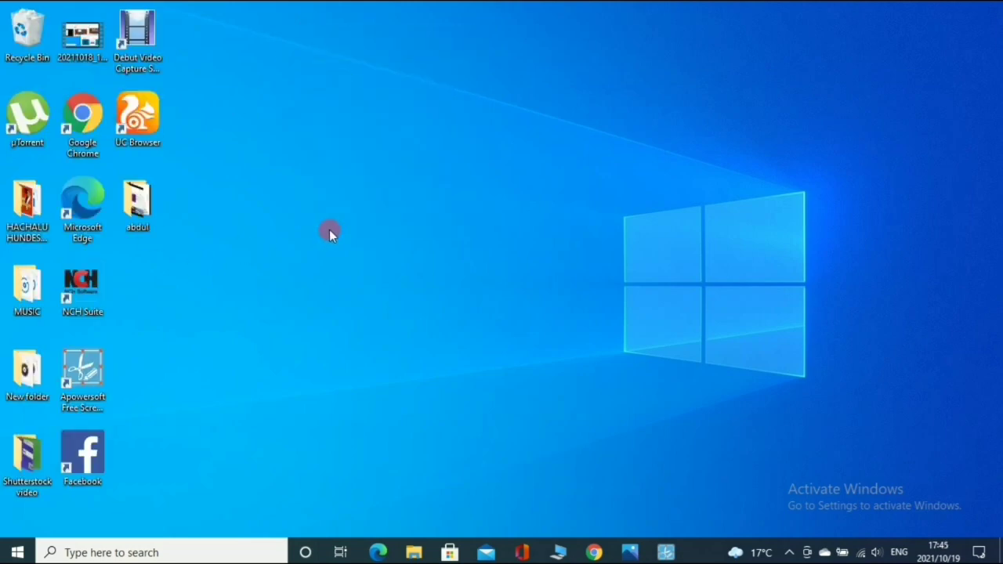